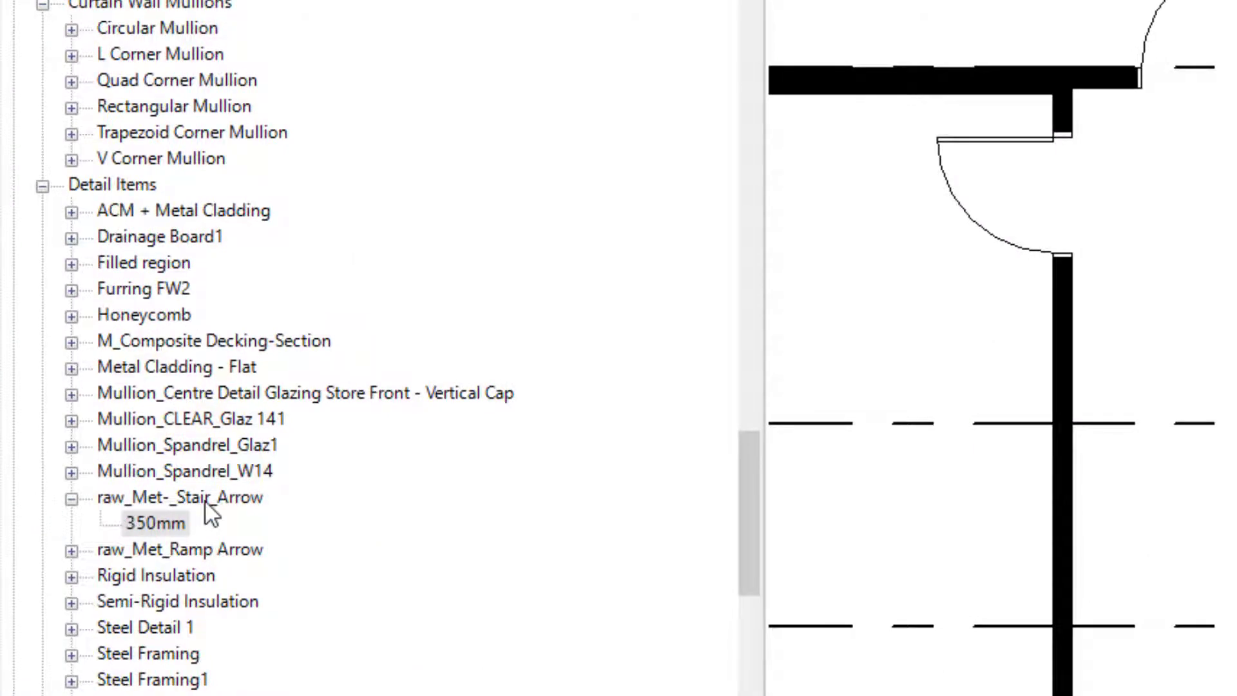
Pick the 350mm type of raw_Met-_Stair_Arrow under Detail Items in the Project Browser.
click(157, 523)
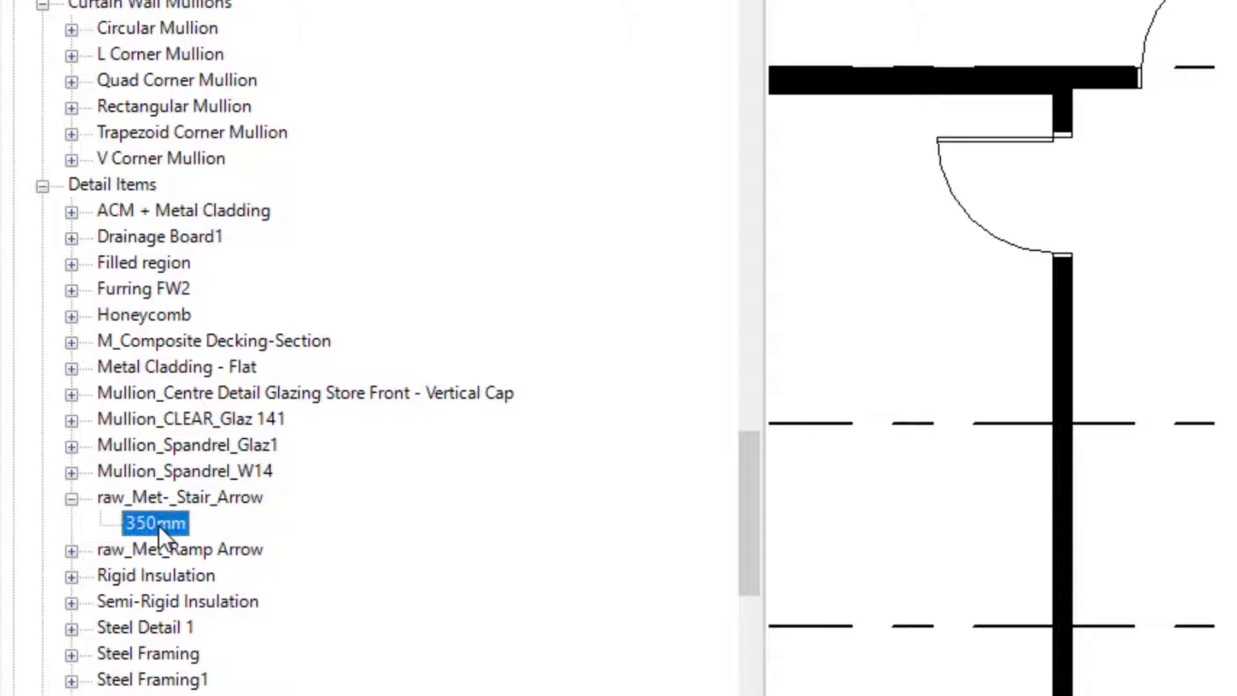
click(157, 523)
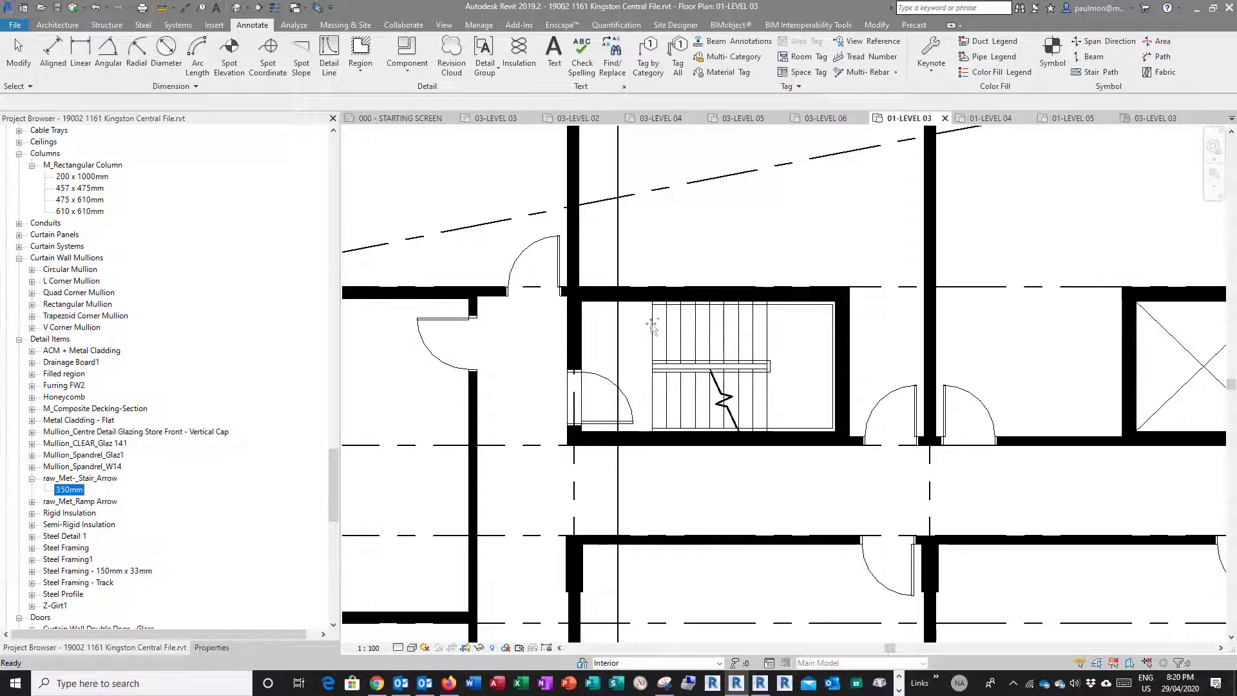
Drag the 350mm stair arrow into the LEVEL 03 plan and start it at the stair's end.
drag(652, 325, 652, 327)
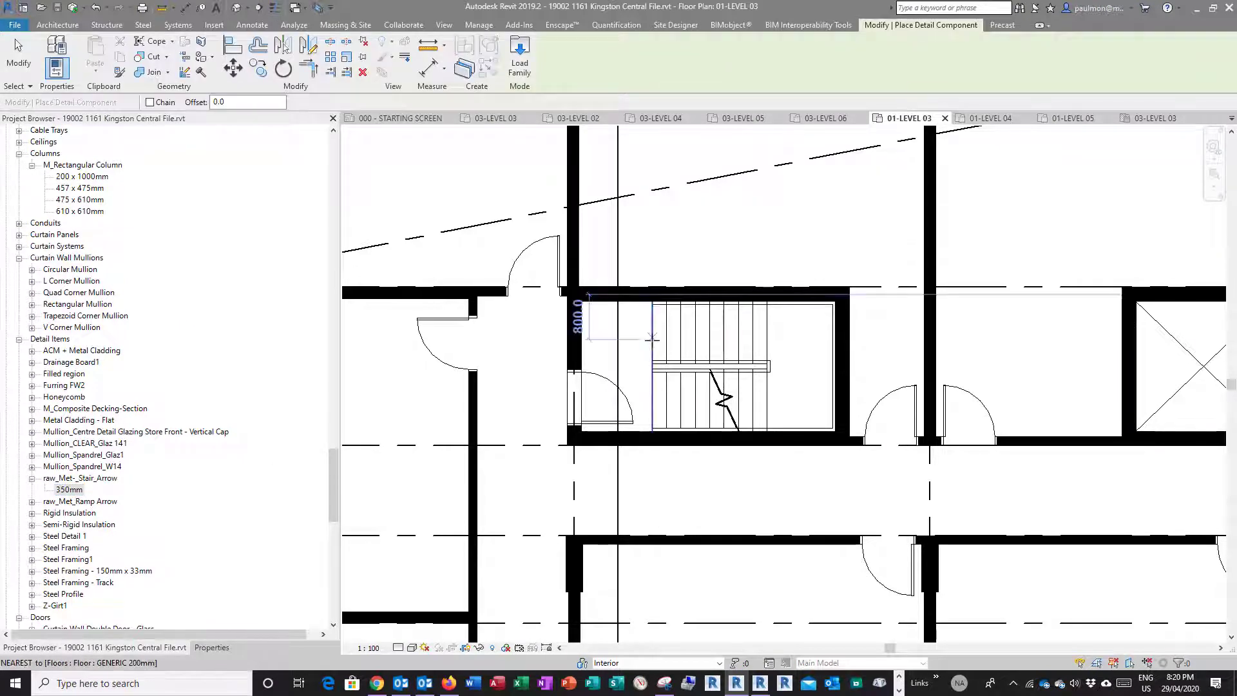
click(652, 332)
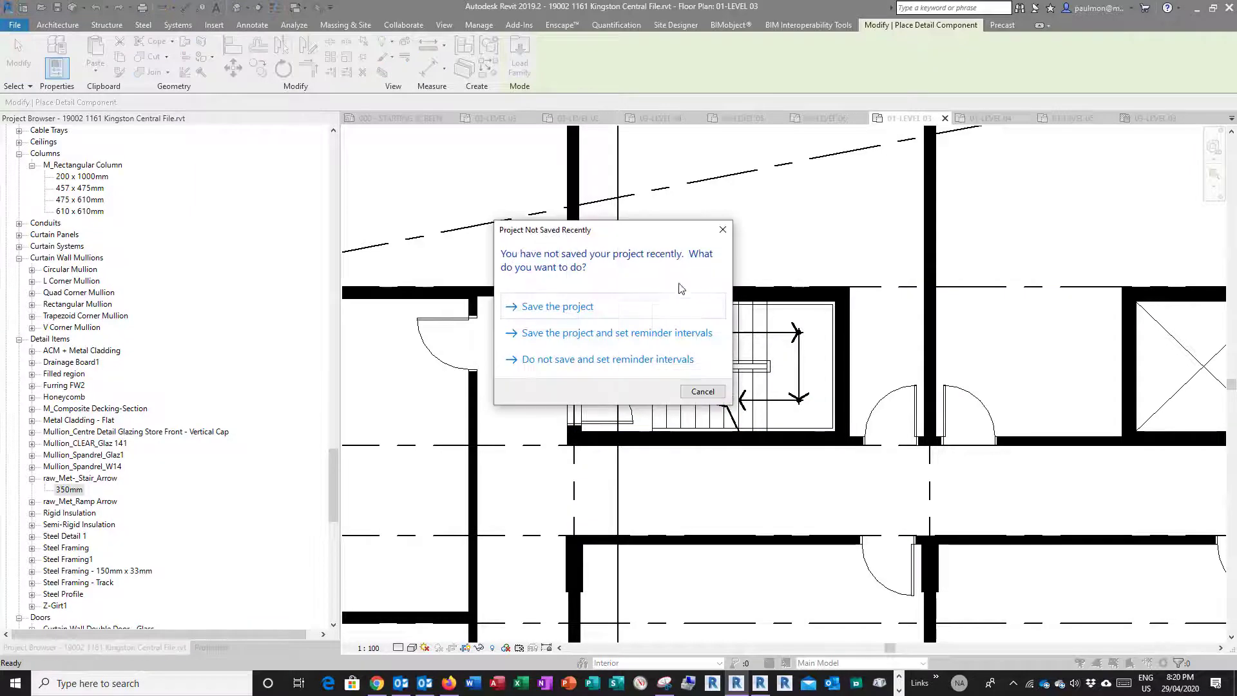
Dismiss the save reminder and remove the arrowhead from the upper stair-arrow segment.
click(706, 393)
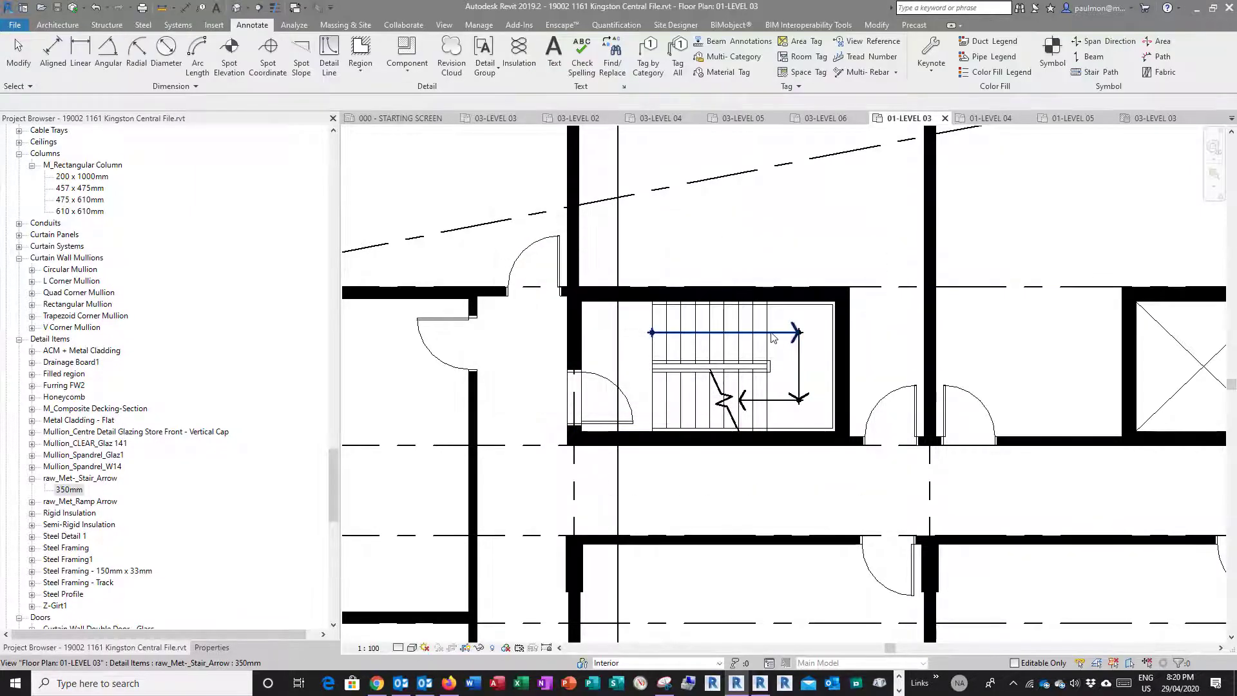
click(773, 338)
click(218, 648)
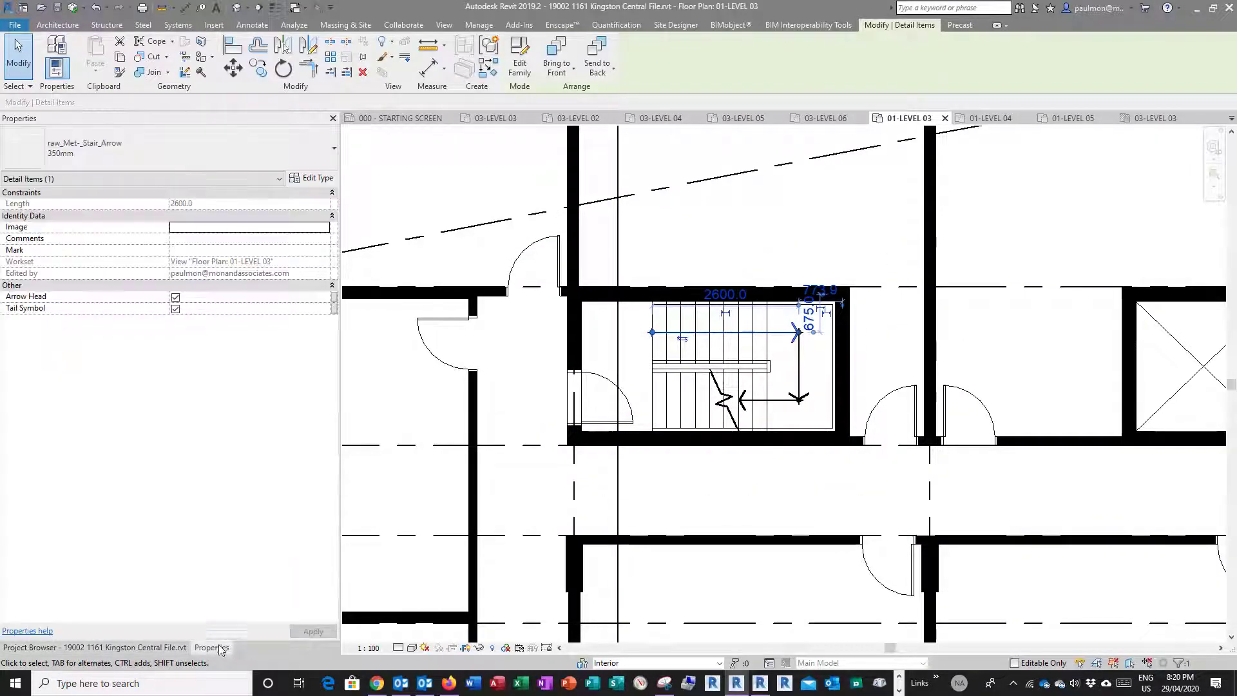
click(175, 297)
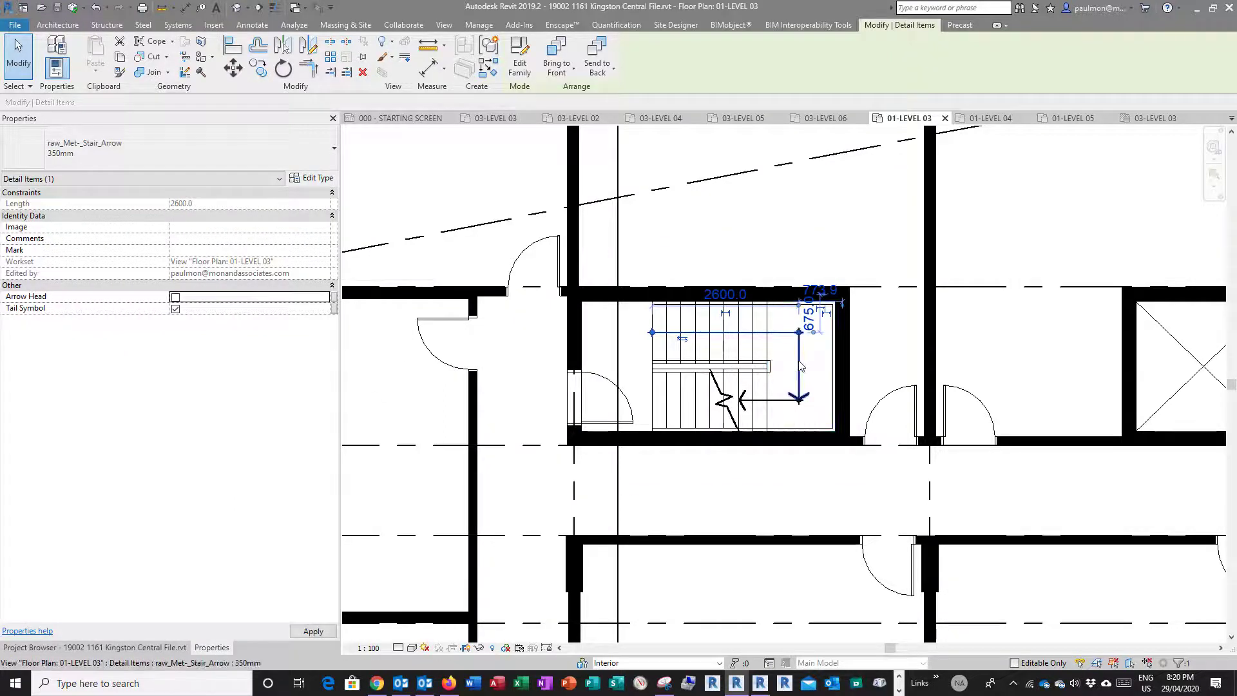
Remove the vertical segment's arrowhead and the lower segment's tail symbol.
click(799, 366)
click(174, 299)
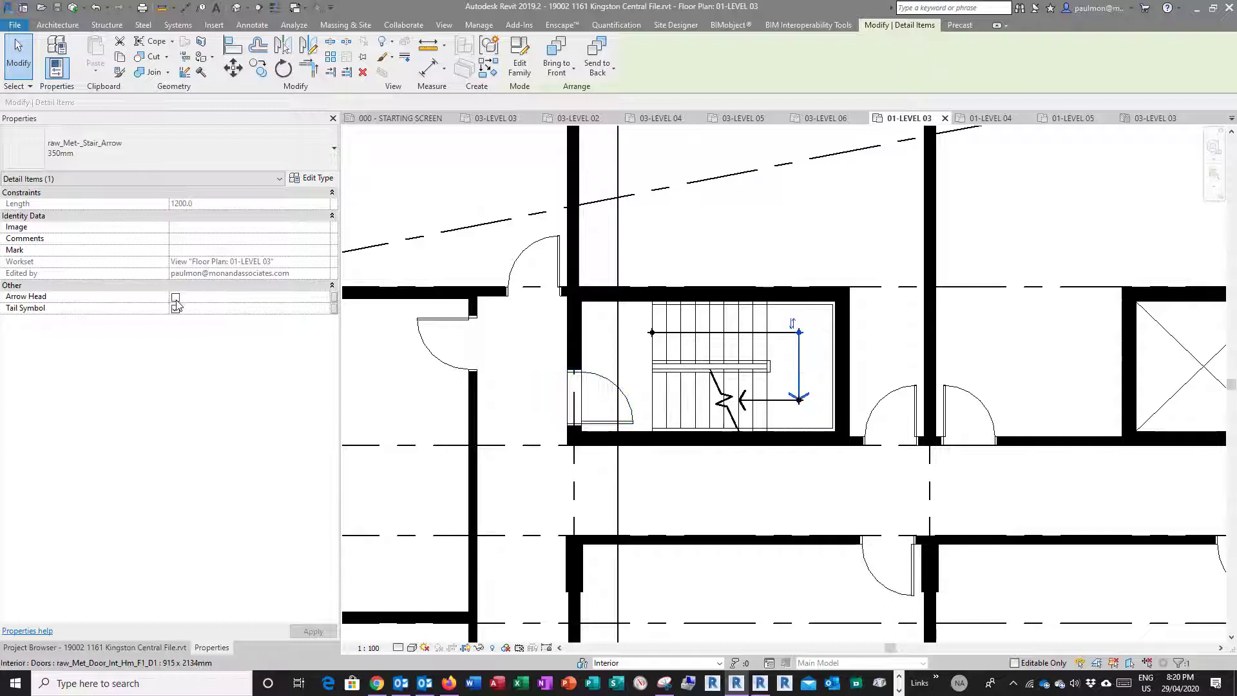
click(773, 400)
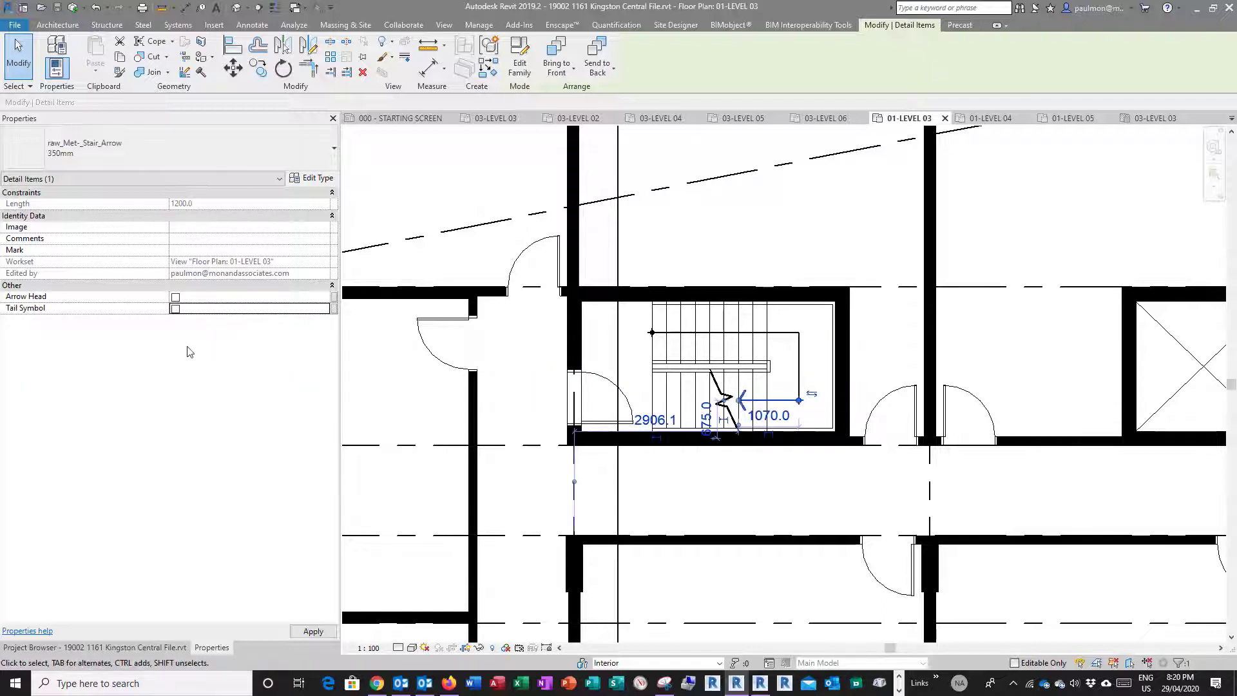
click(175, 309)
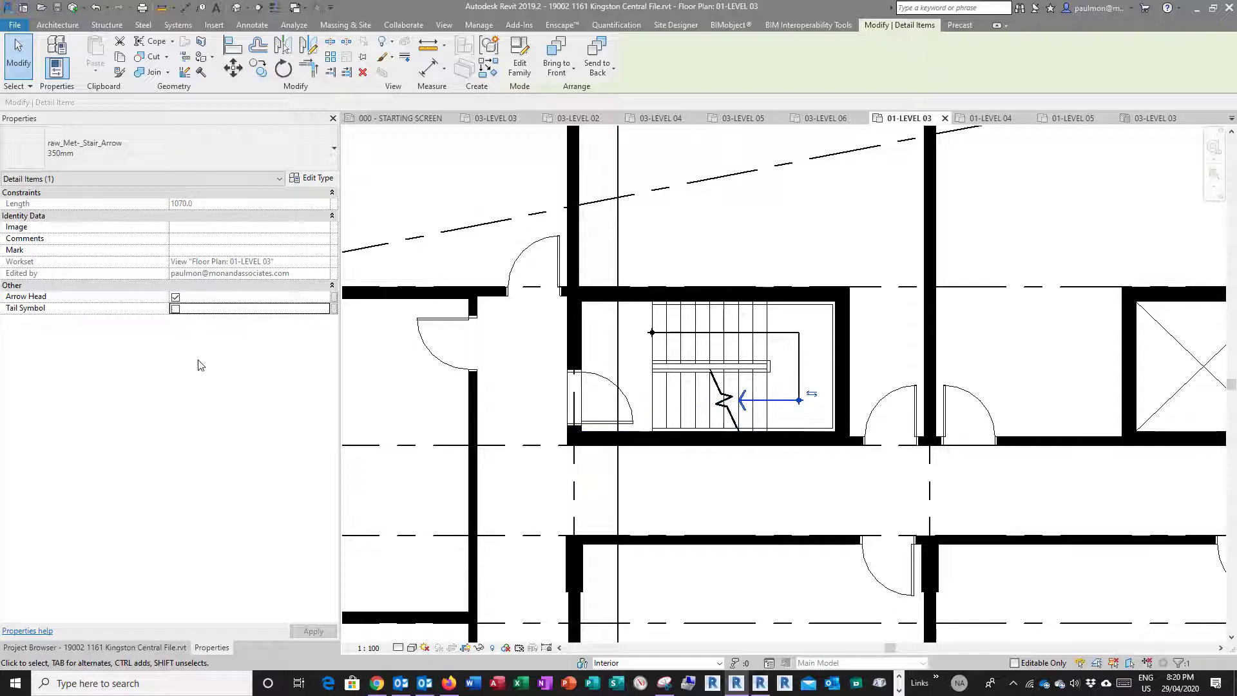
Create a similar stair arrow along the lower flight, ending near the break line.
right_click(779, 399)
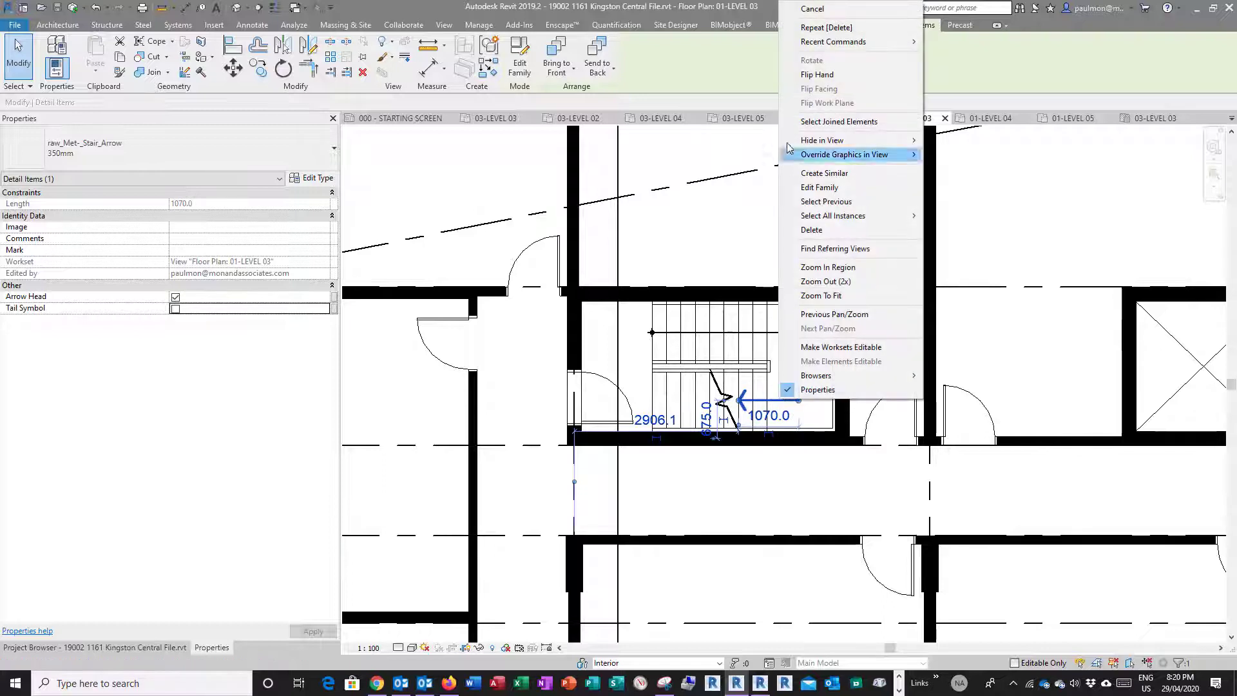
click(823, 174)
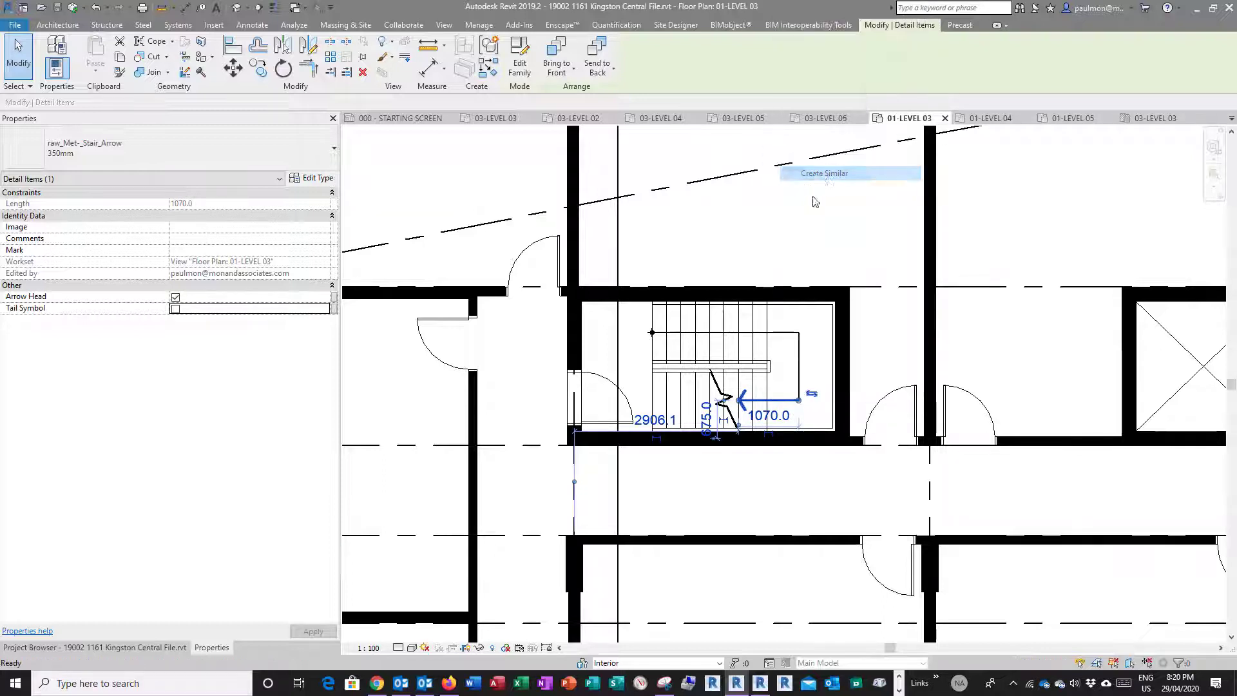
click(651, 400)
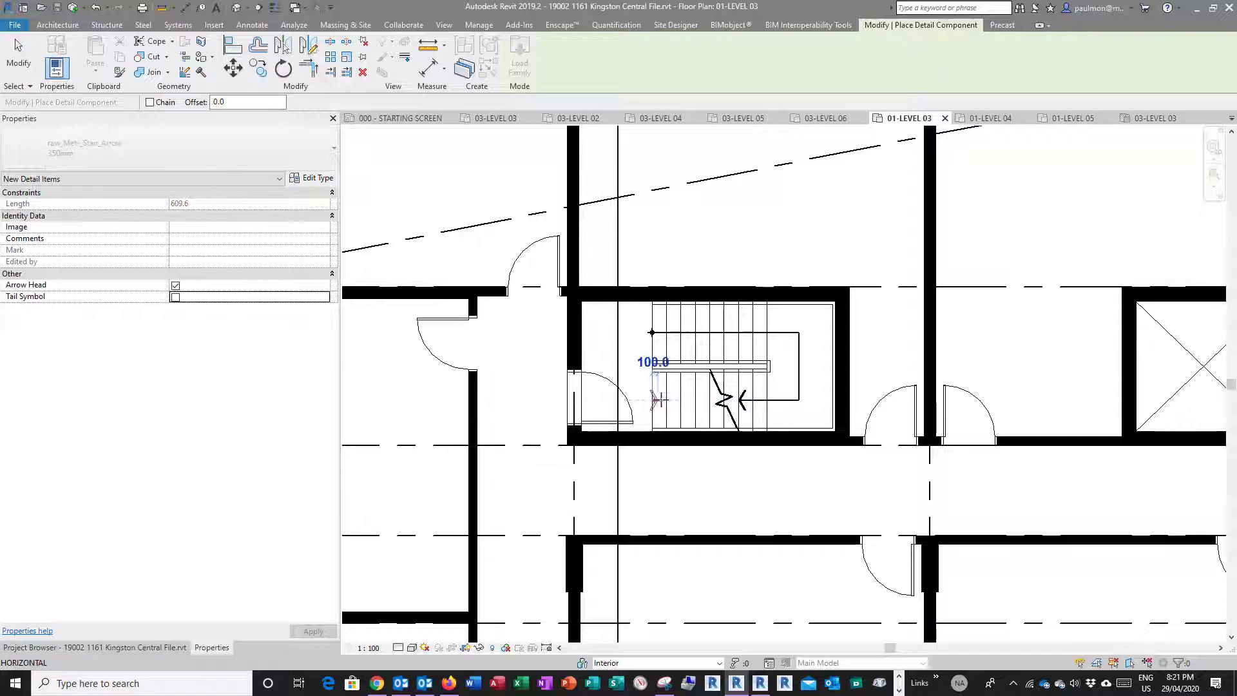
click(702, 400)
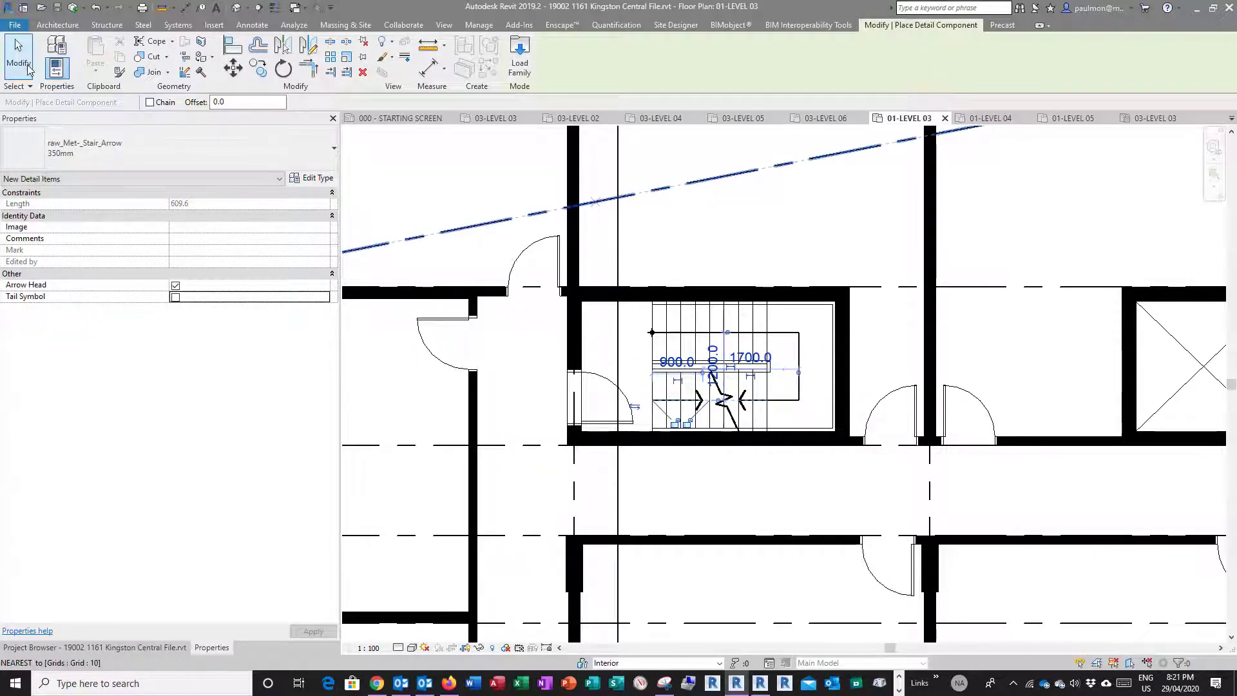
click(21, 64)
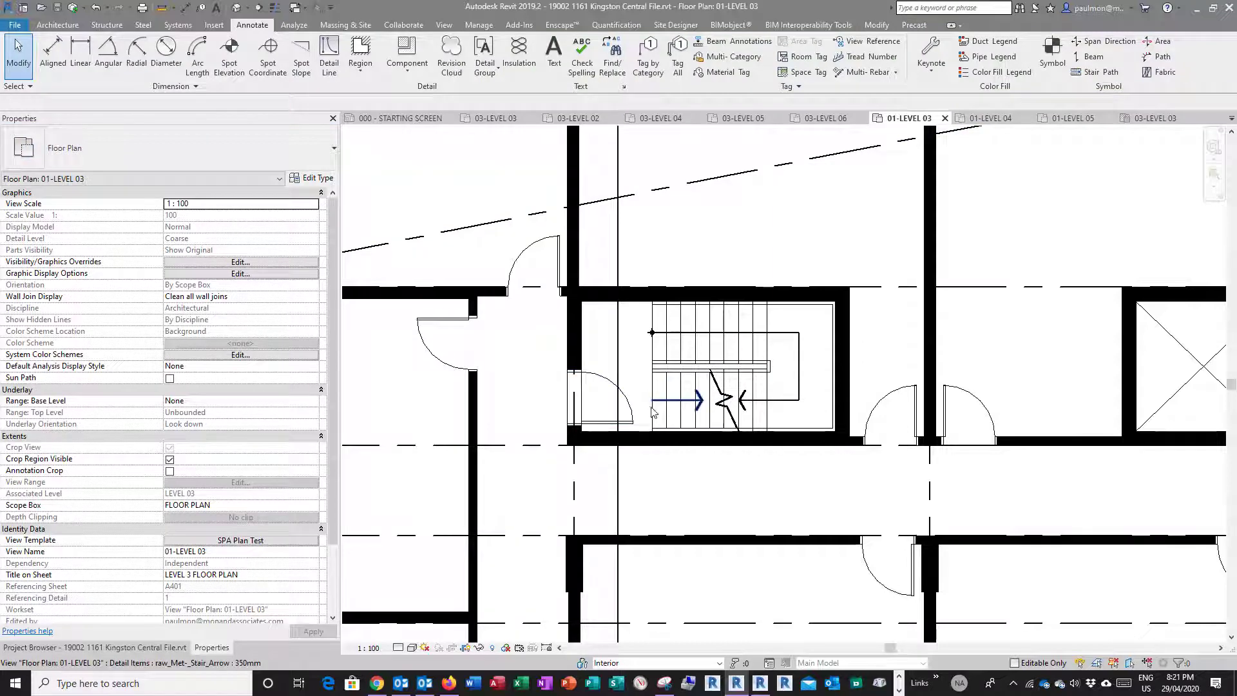
Turn on the Tail Symbol for the new 900mm lower-flight arrow.
click(677, 406)
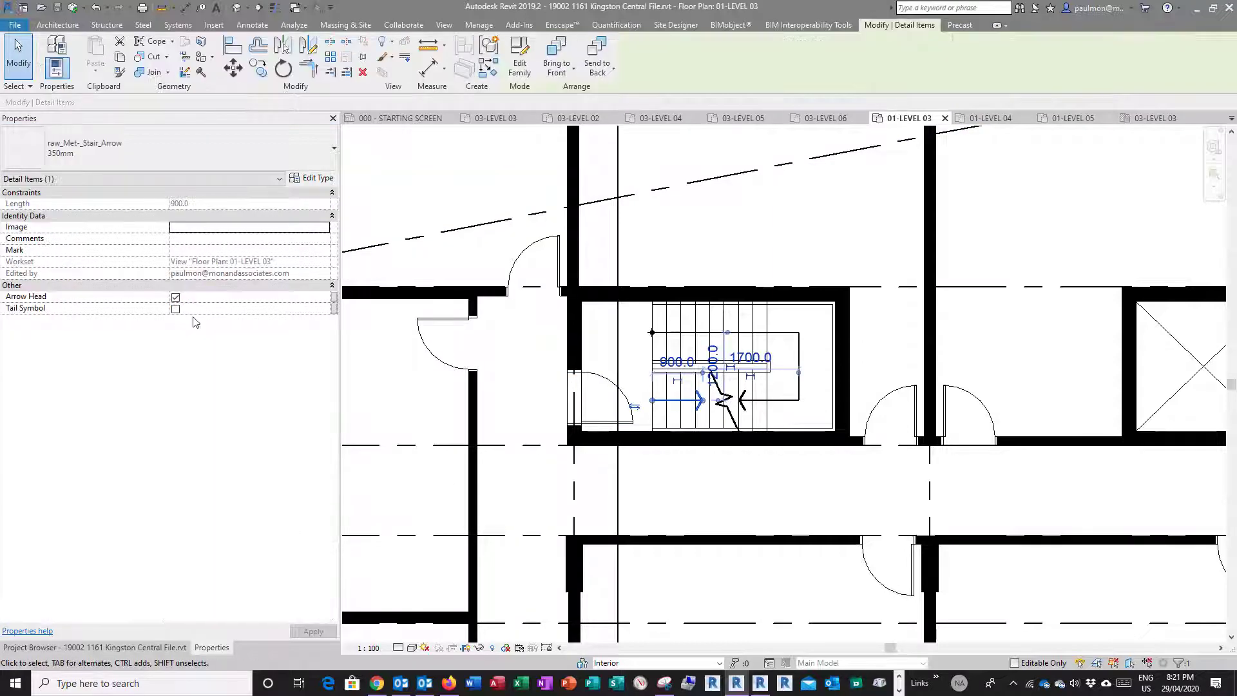
click(175, 309)
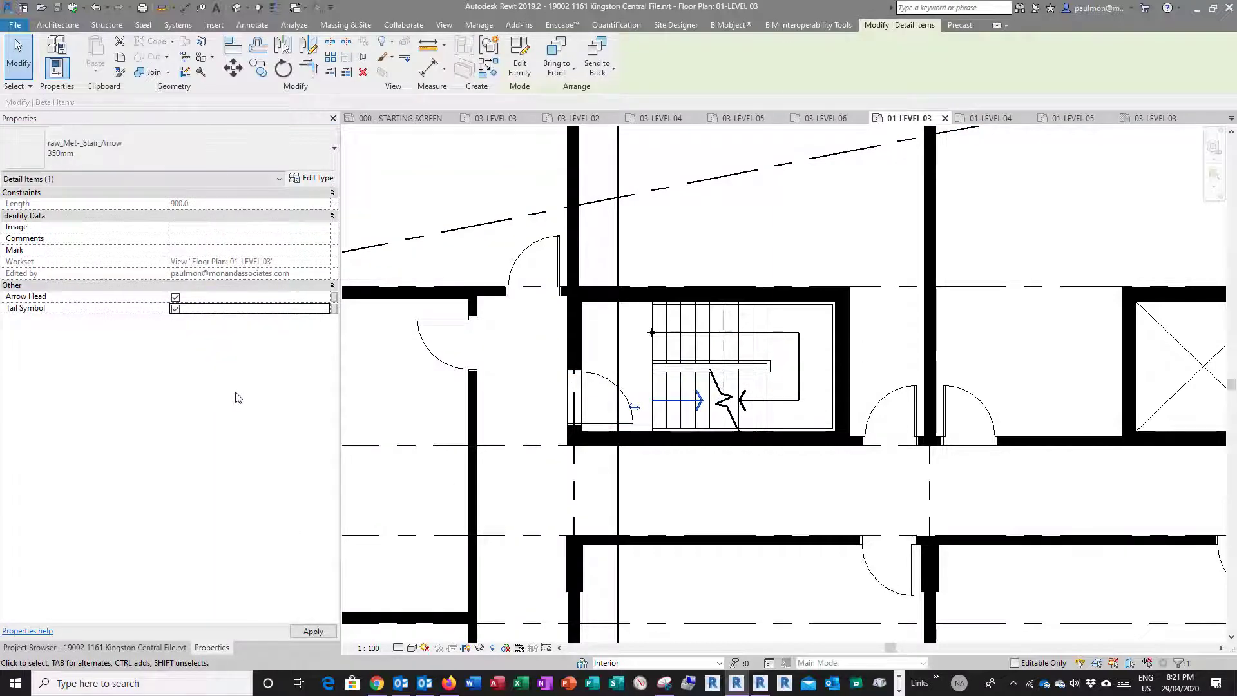
click(602, 396)
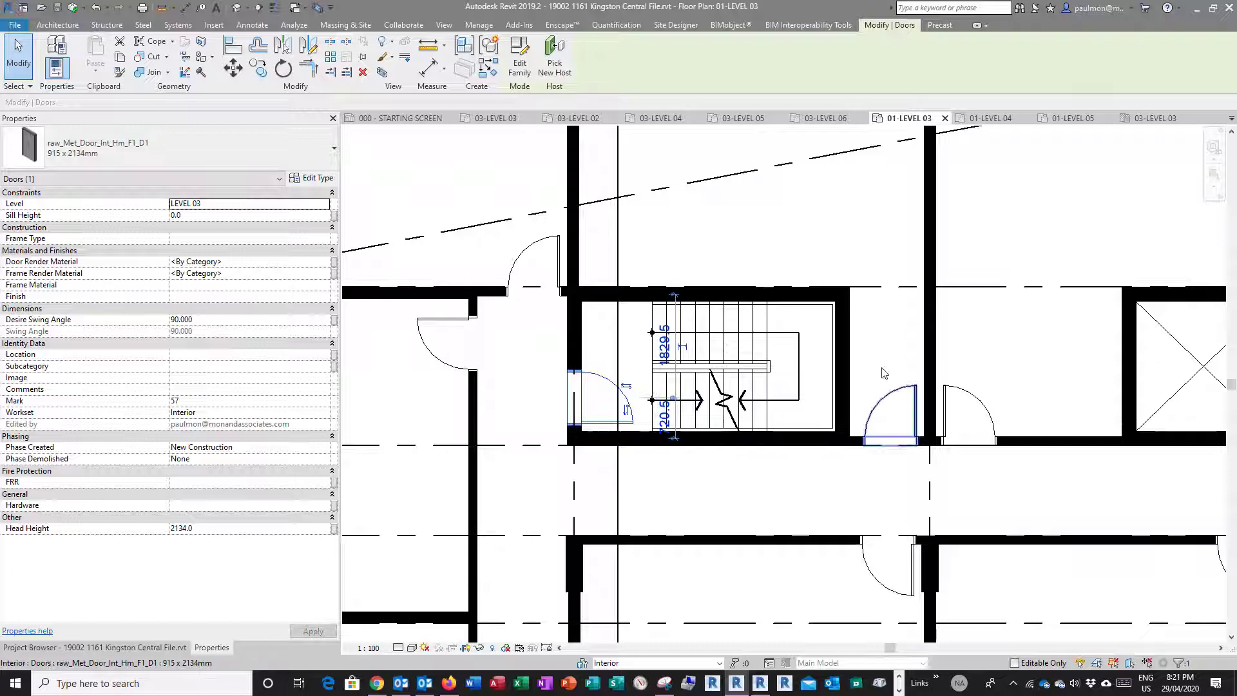
key(Escape)
scroll(719, 377, up, 3)
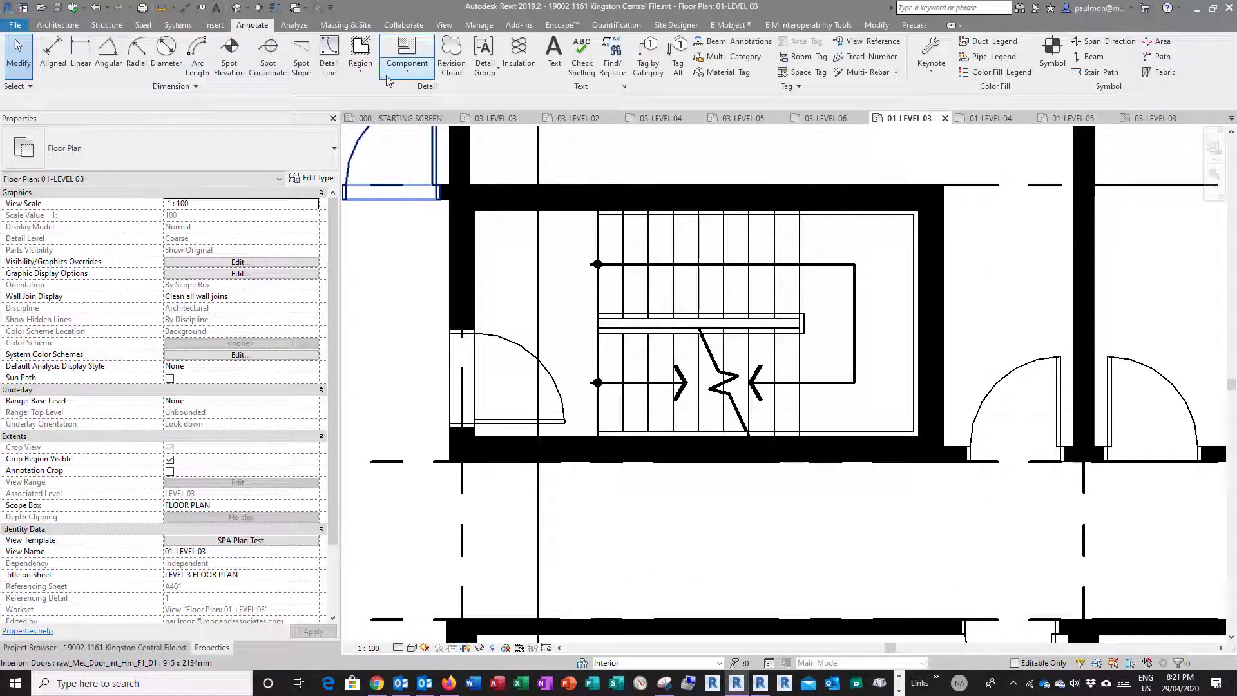
Start a Masking Region sketch with Medium Thin Lines as the boundary line style.
click(361, 71)
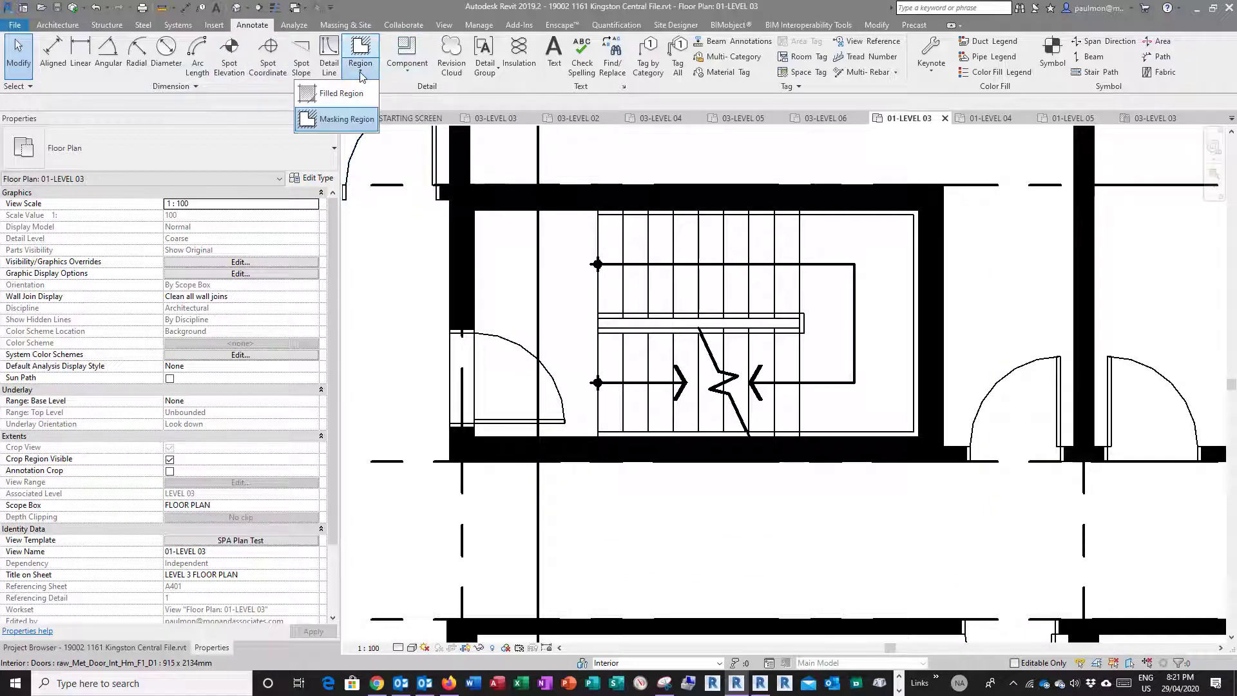
click(355, 120)
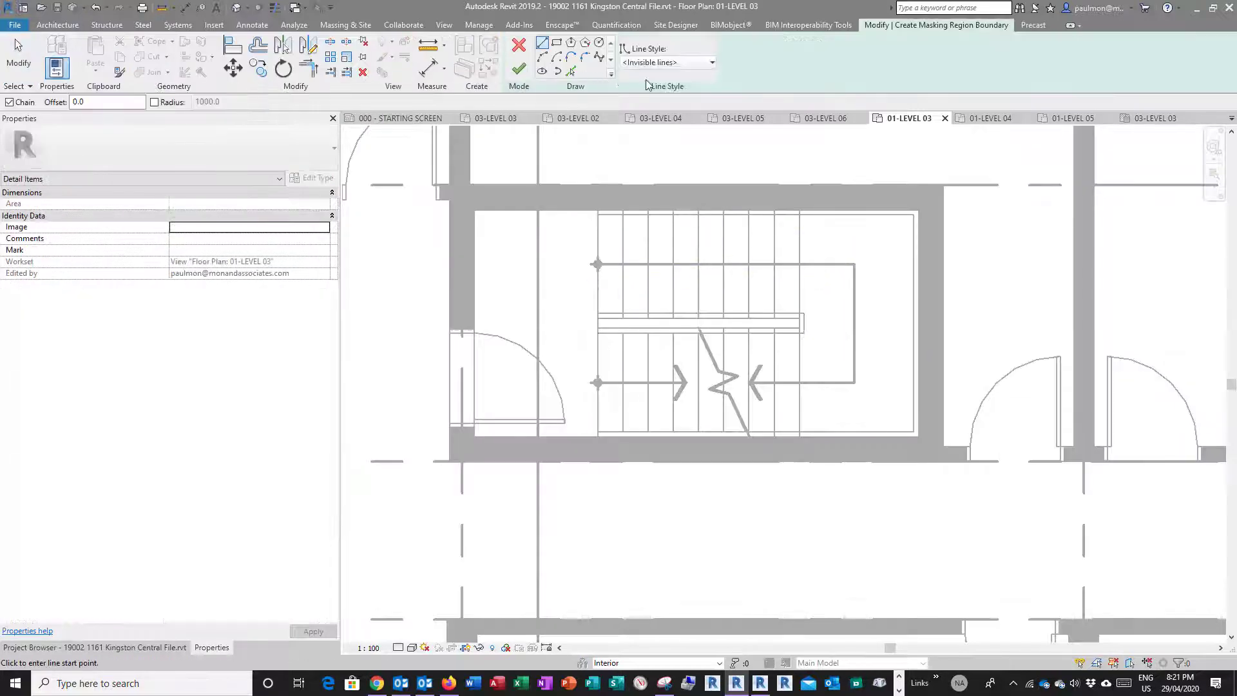
click(697, 62)
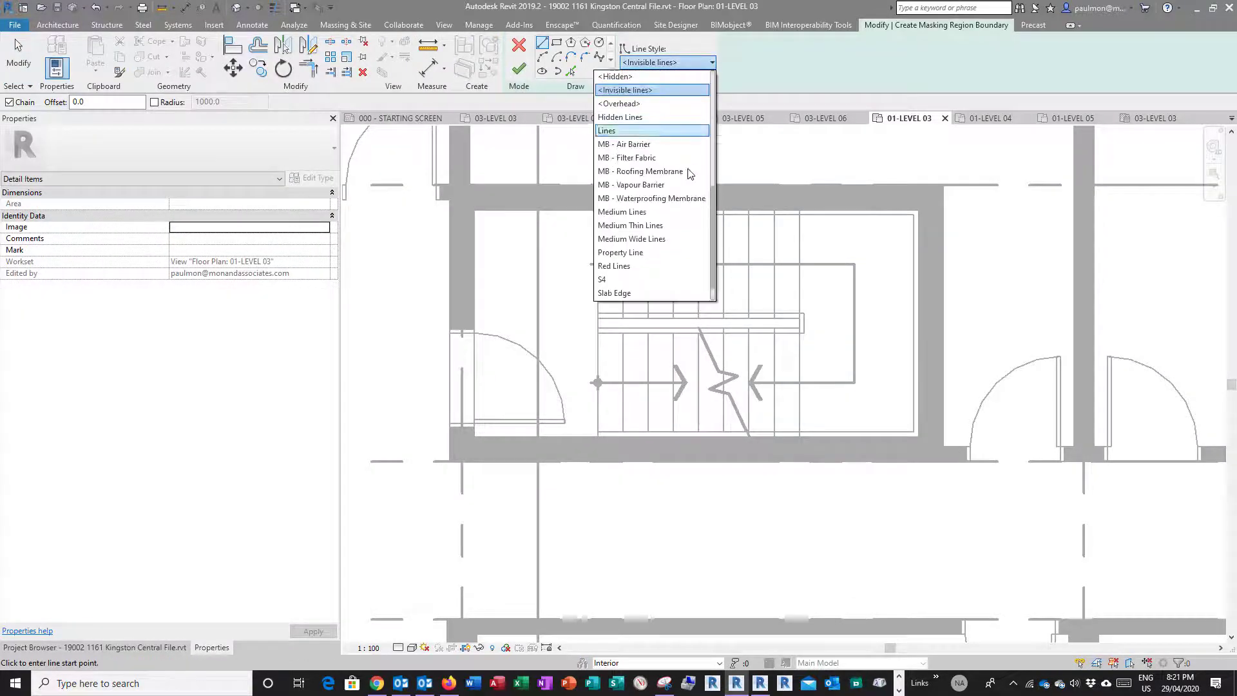
click(648, 226)
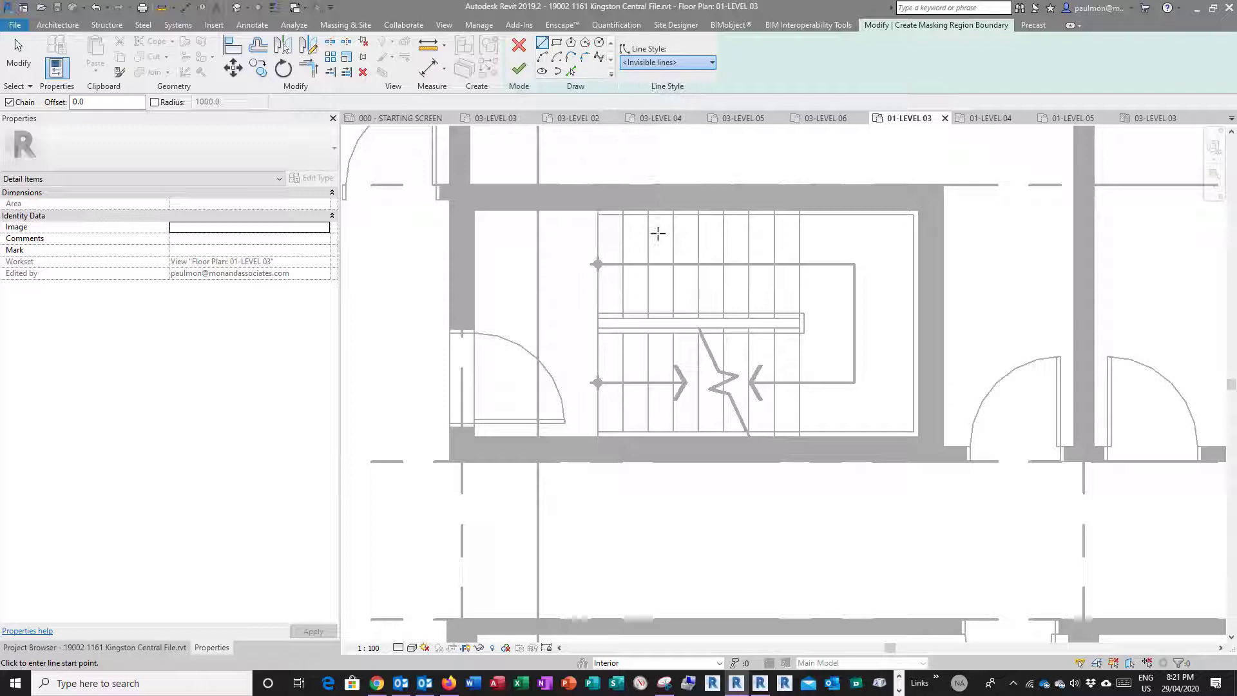
Trace the zigzag break line from its top down to the stair's lower edge.
click(699, 329)
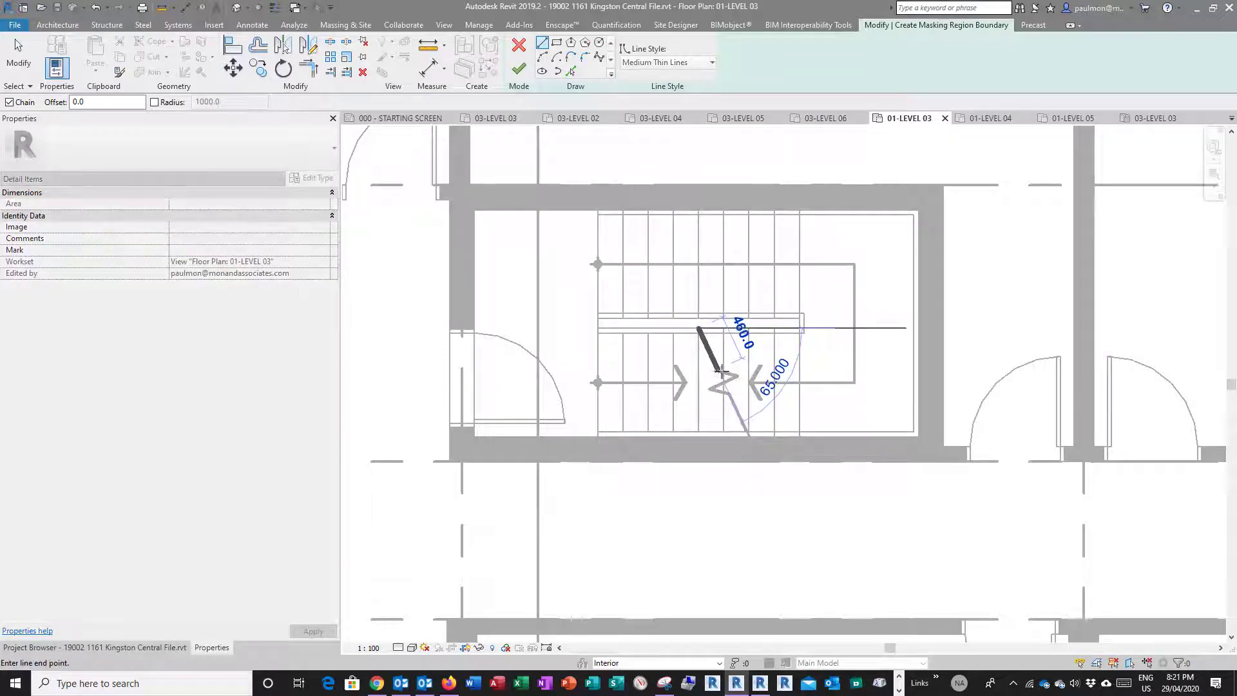
click(720, 370)
click(737, 373)
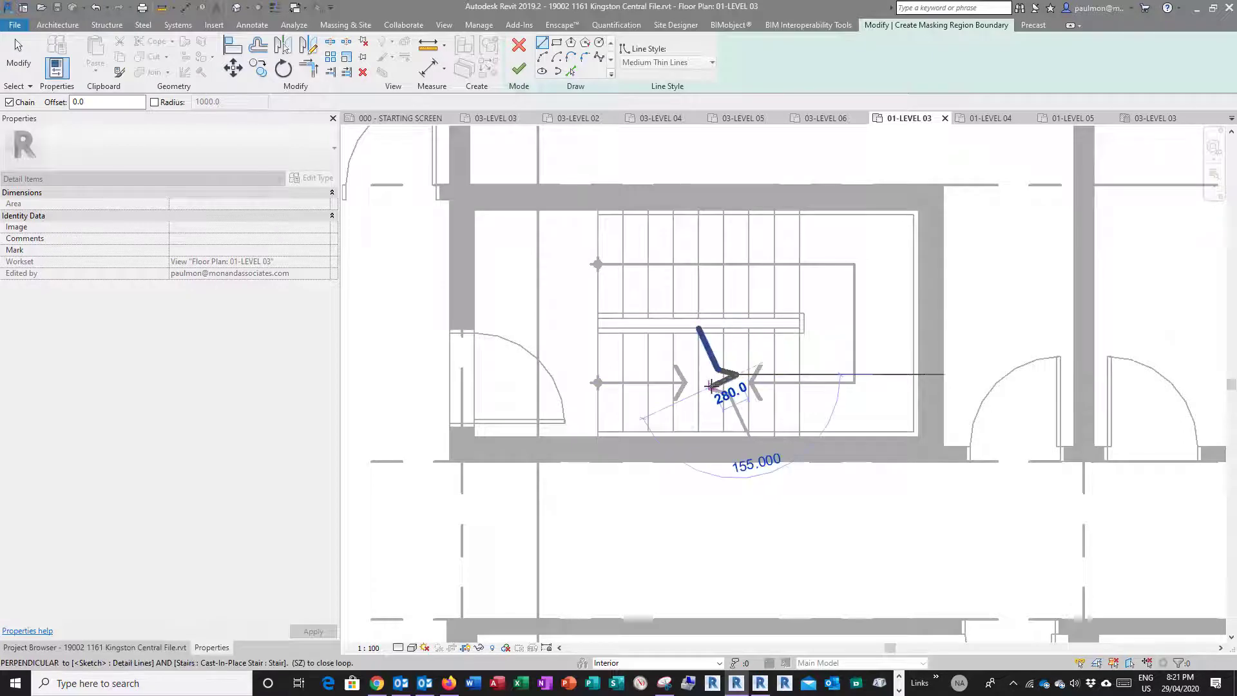
click(711, 387)
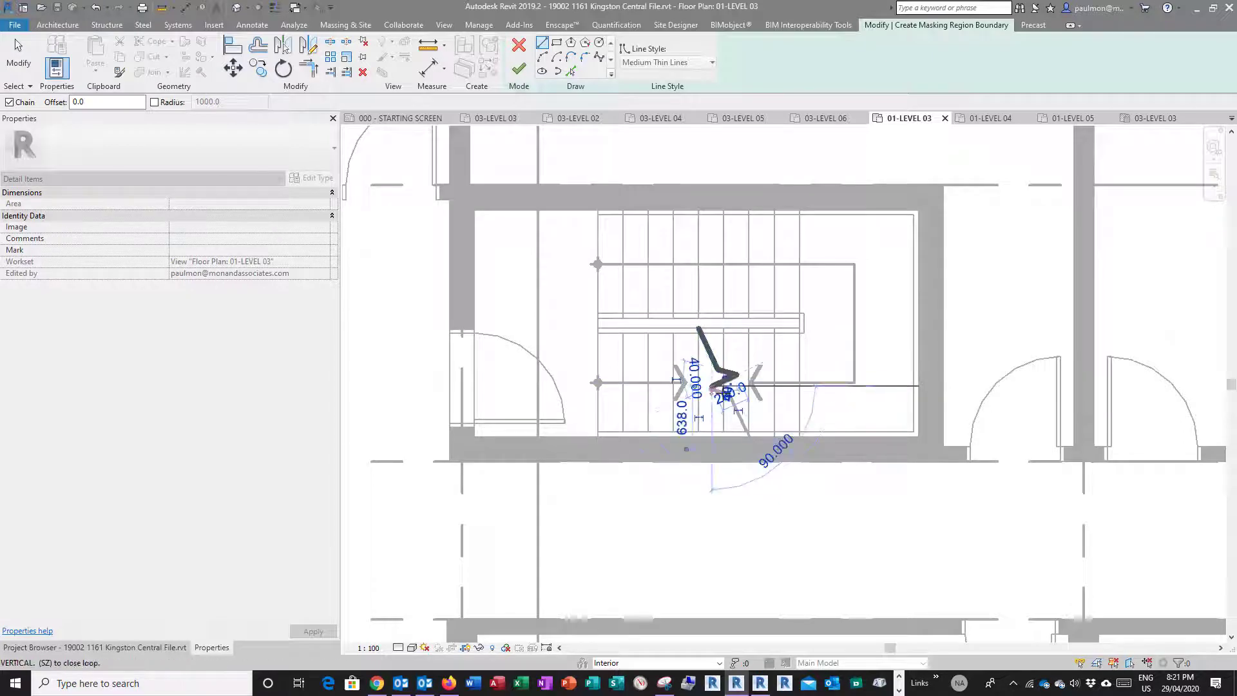
click(726, 390)
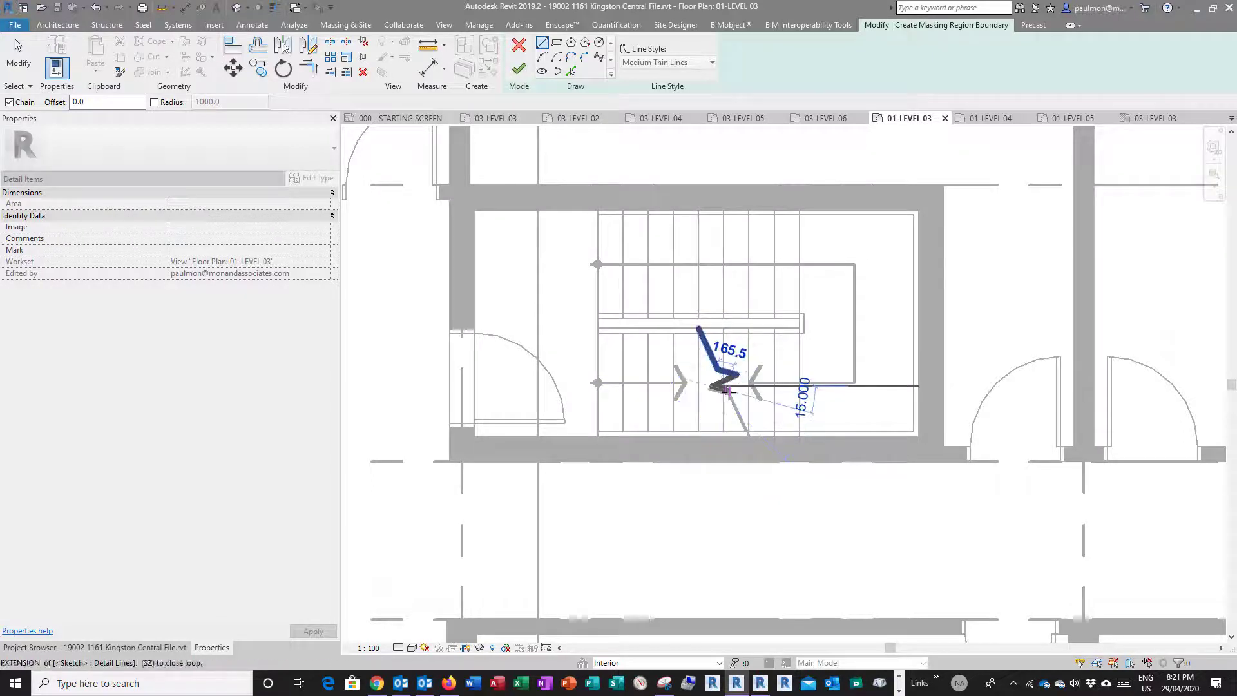
click(748, 436)
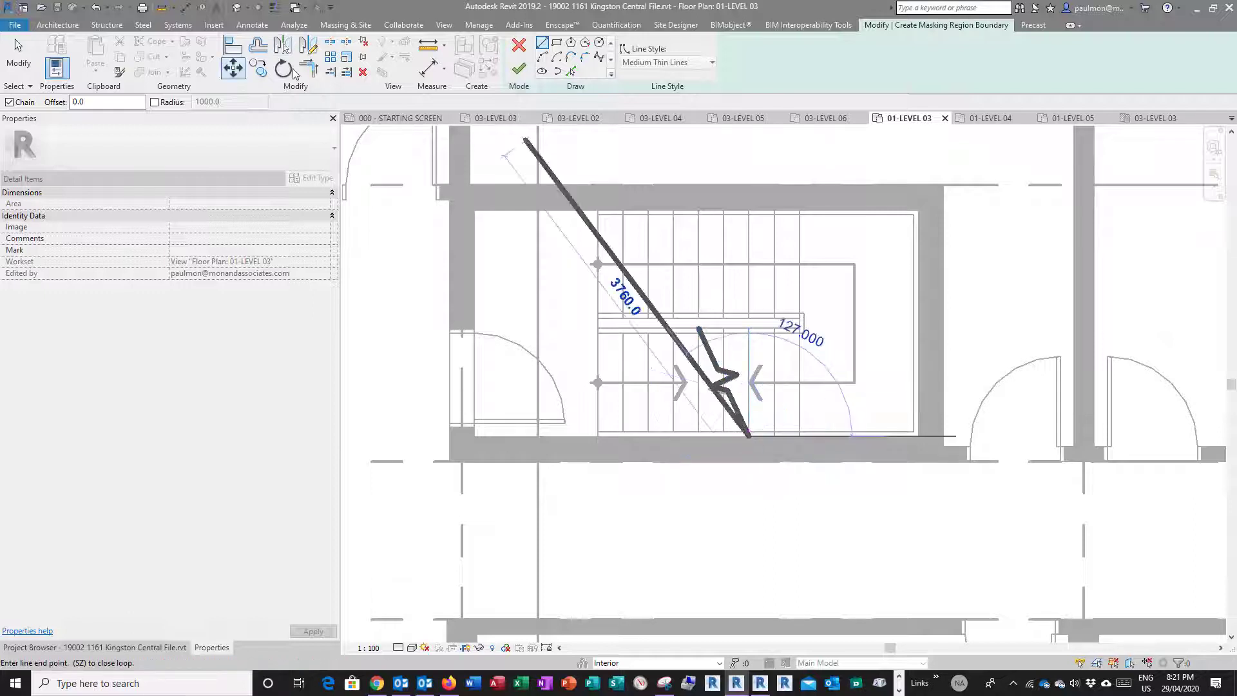
Copy the zigzag break-line sketch lines to sit just left of the original.
click(18, 55)
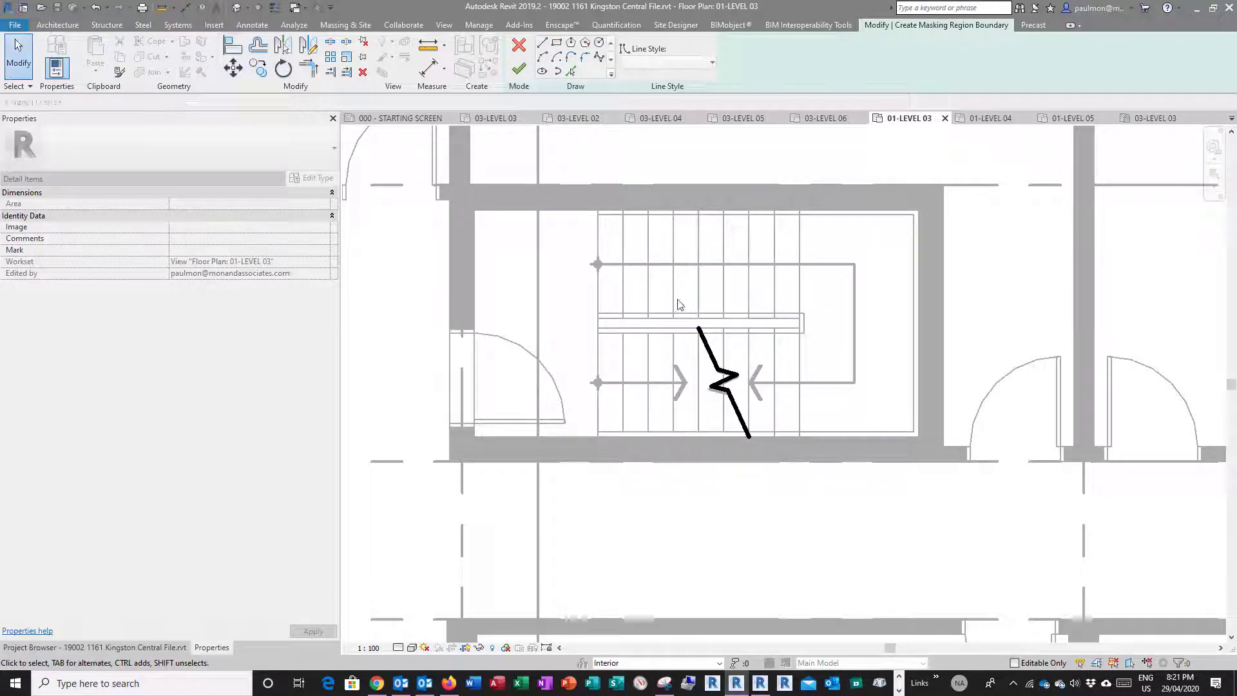
drag(672, 296, 768, 460)
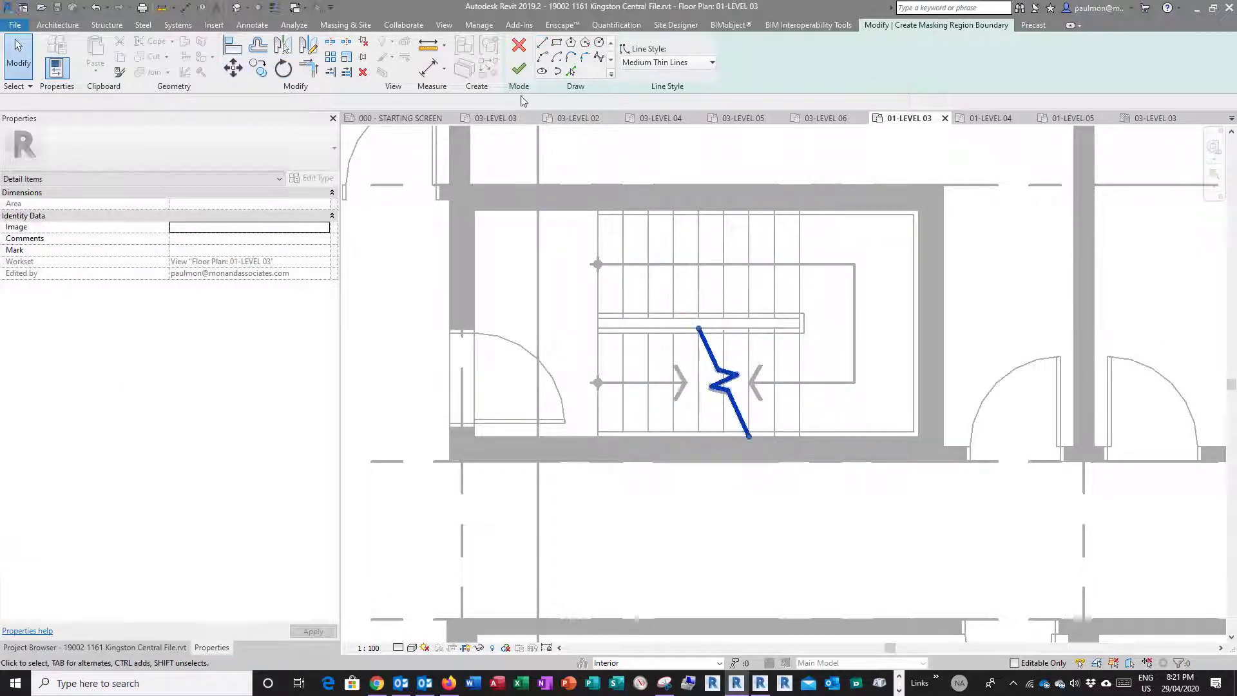
click(258, 68)
click(747, 438)
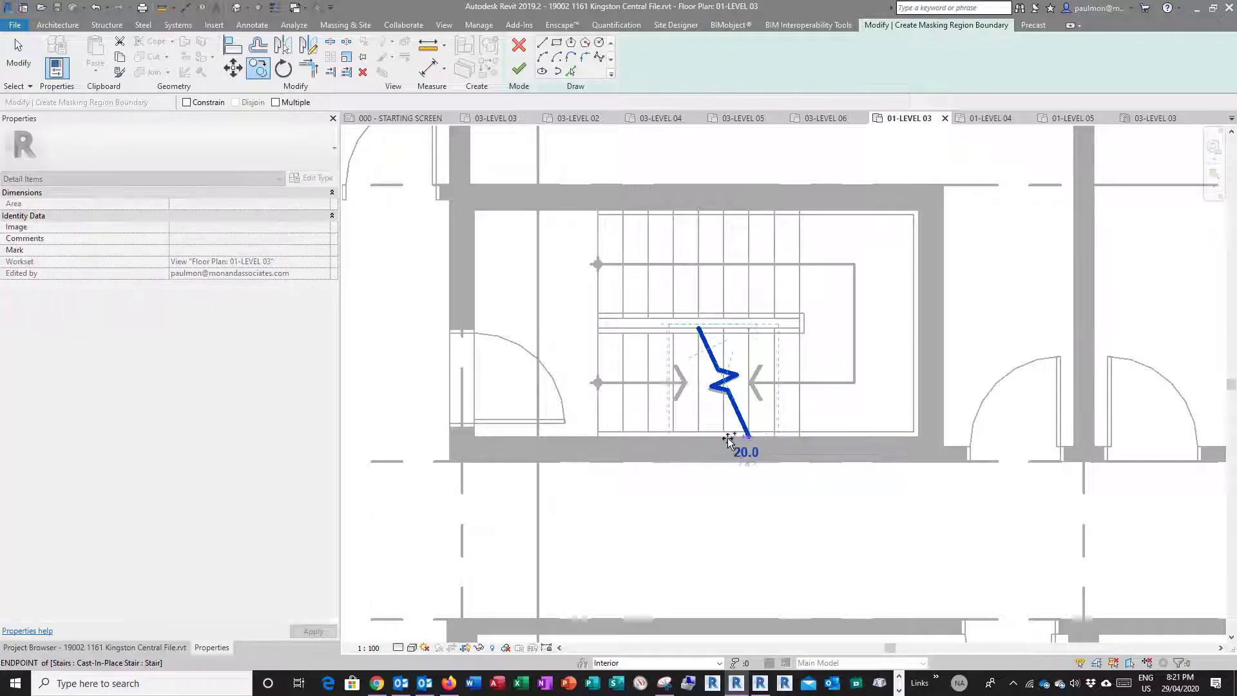
click(713, 438)
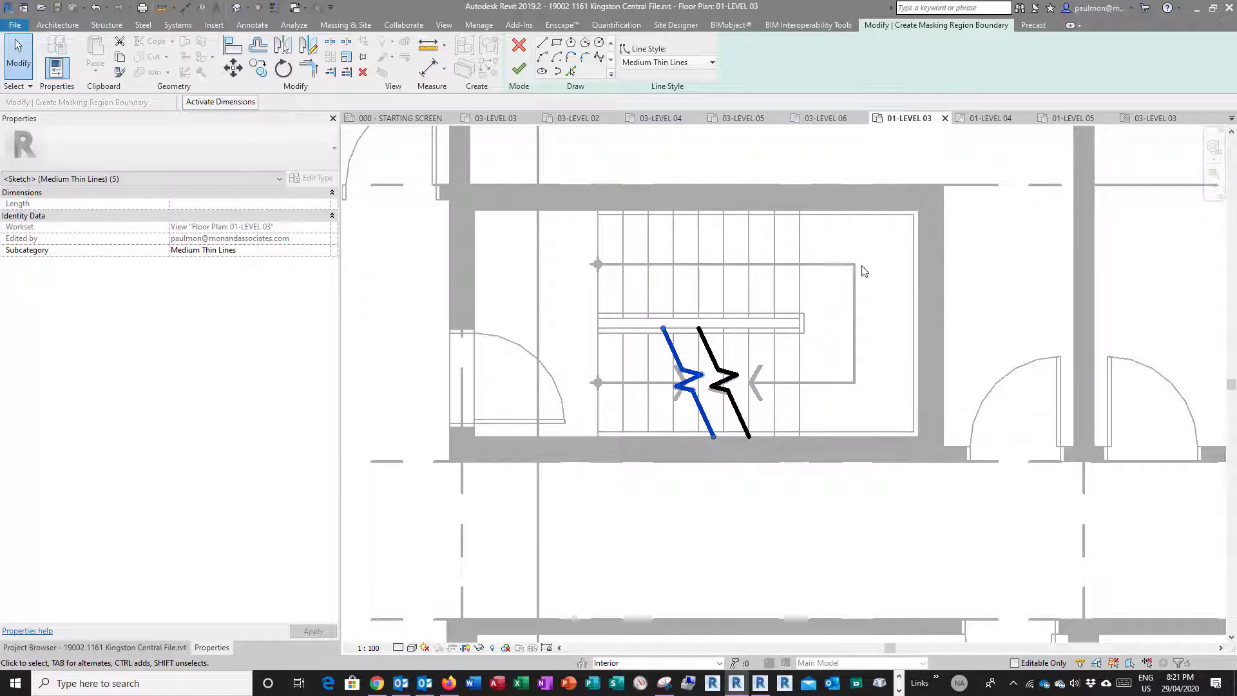
key(Right)
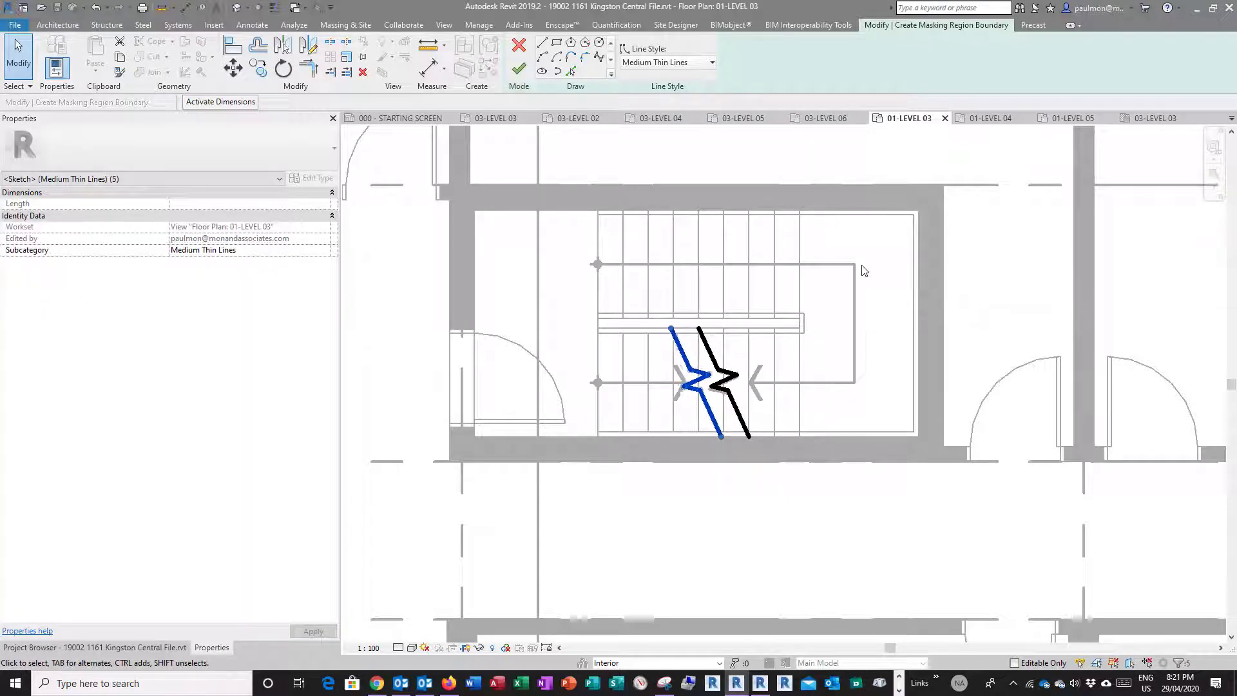
Set the copied zigzag lines to <Invisible lines>.
click(678, 64)
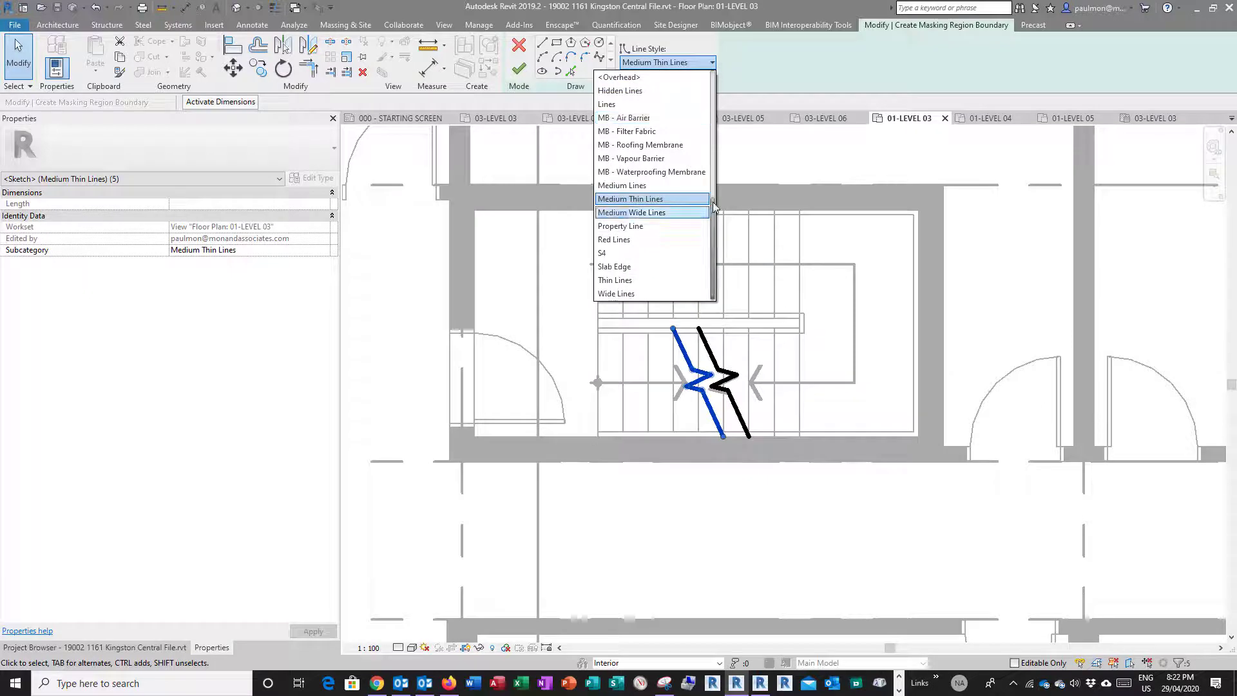
scroll(673, 170, up, 3)
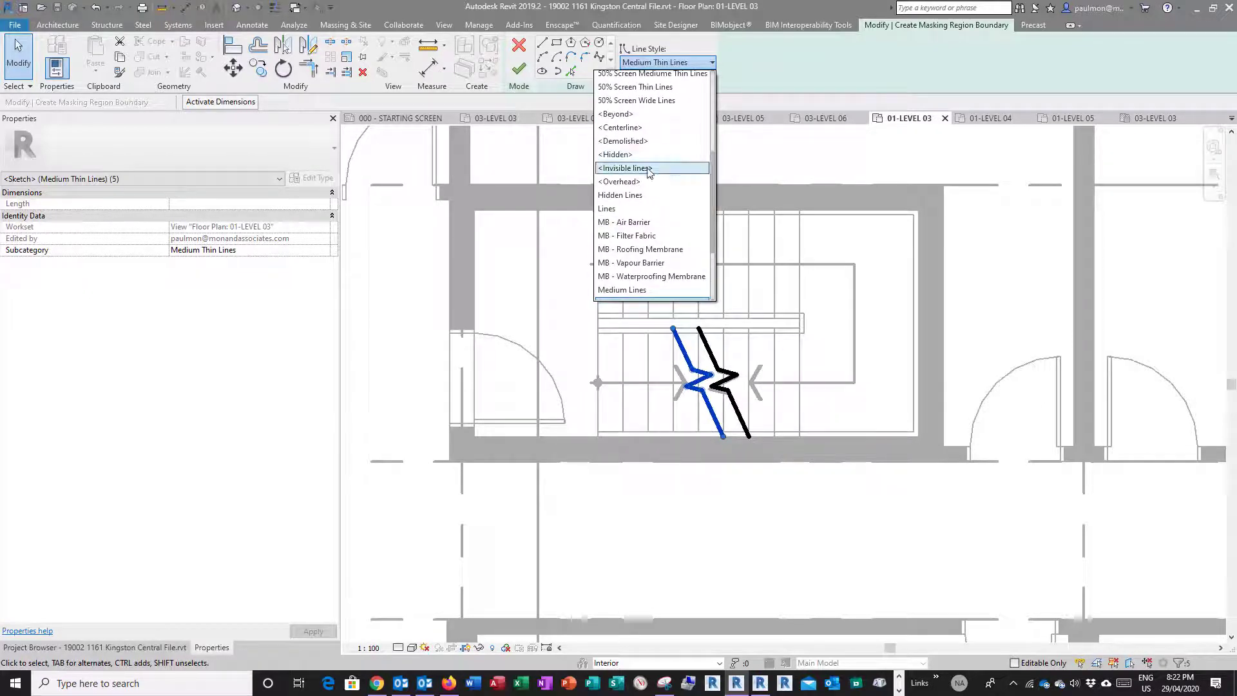
click(648, 169)
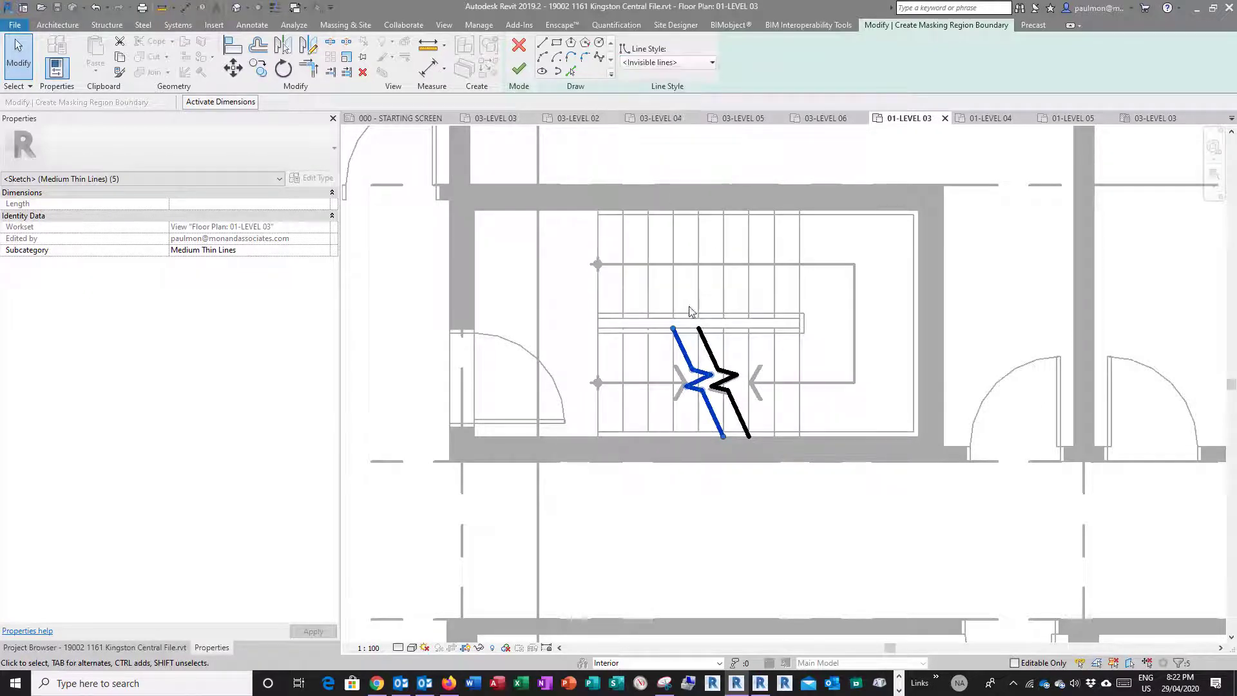
Draw short top and bottom edges joining the two zigzags into a closed loop.
click(541, 44)
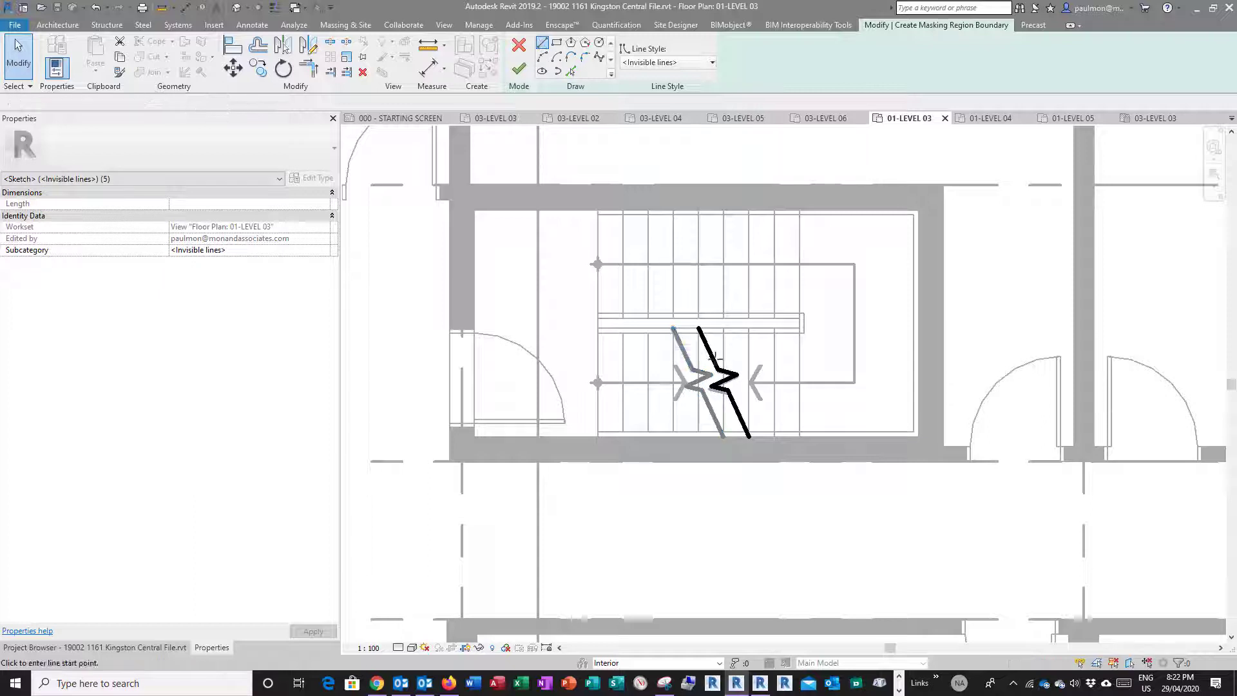
click(673, 328)
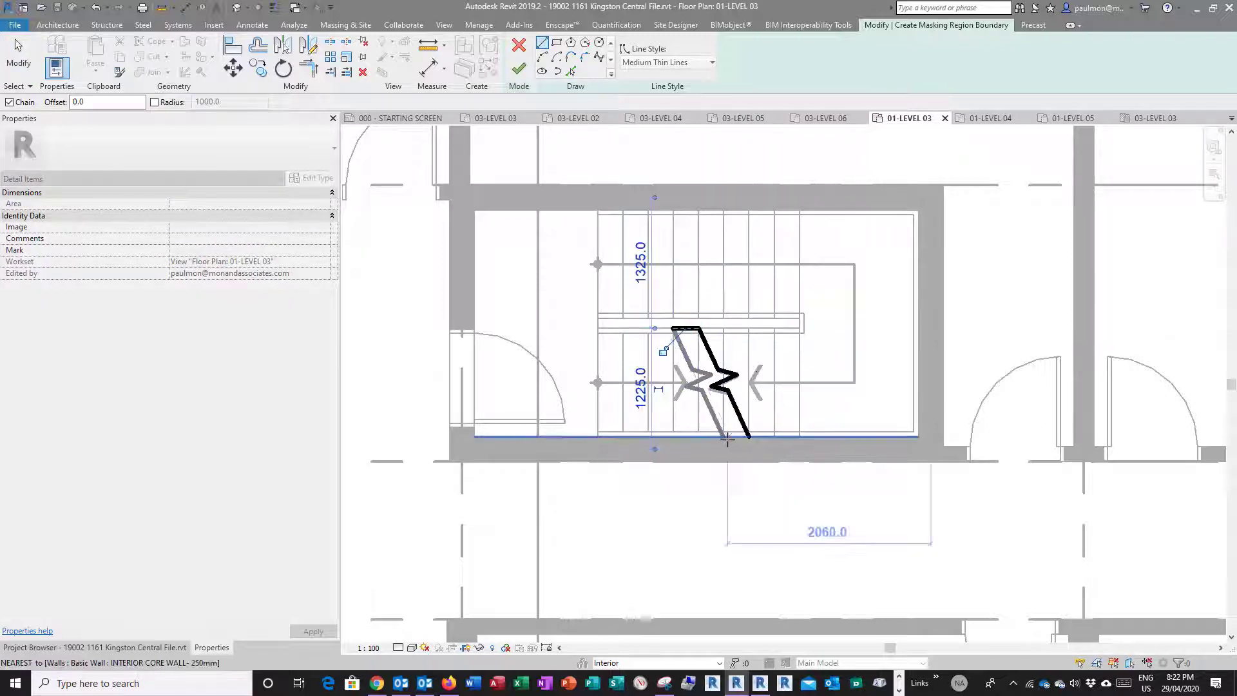
click(722, 437)
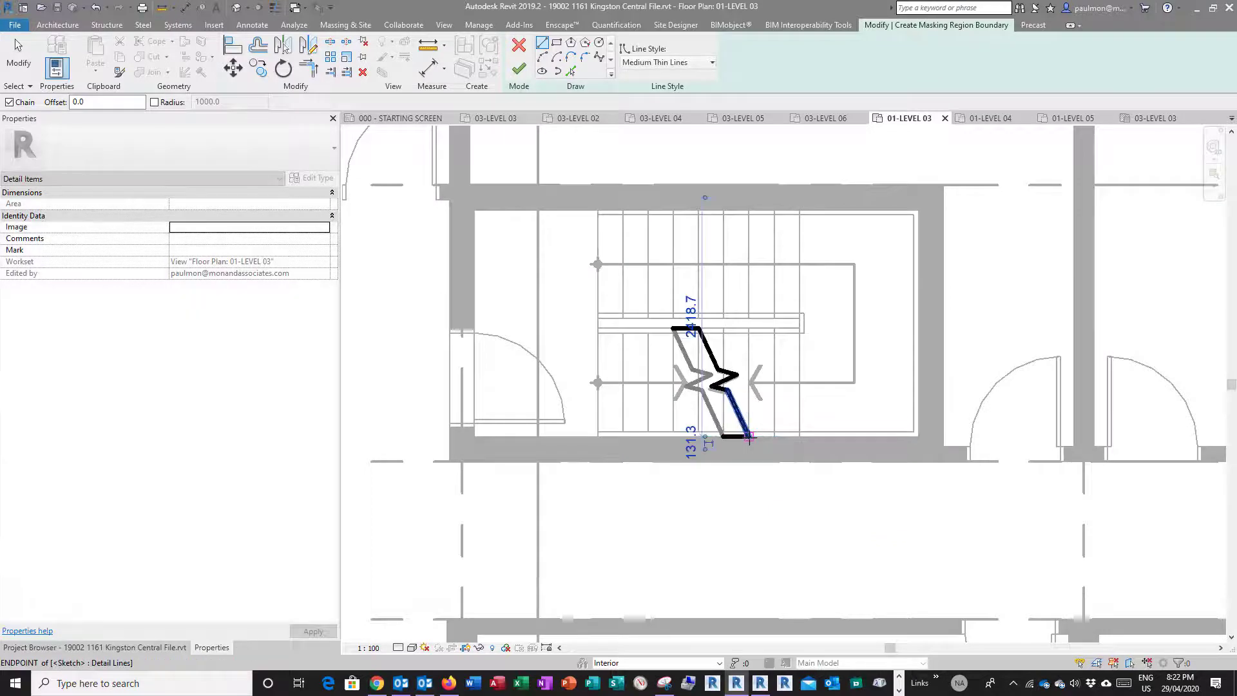
click(749, 437)
key(Escape)
key(Escape)
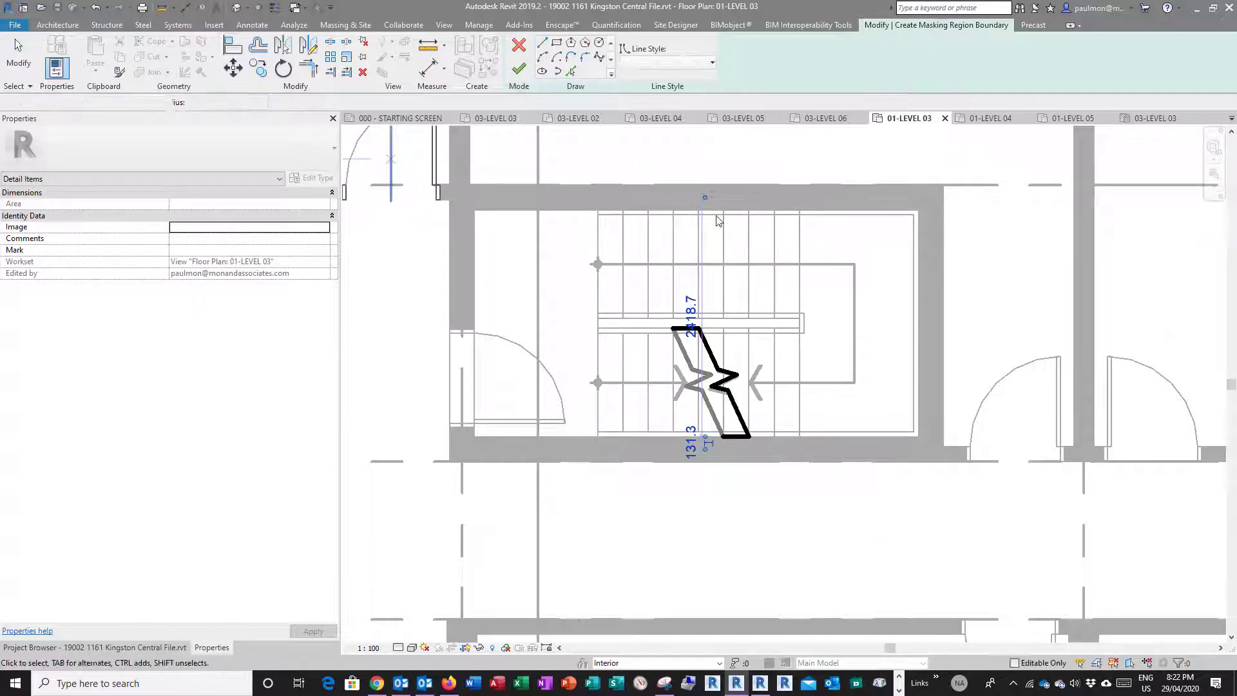
Set the two connecting edges to <Invisible lines>.
click(686, 329)
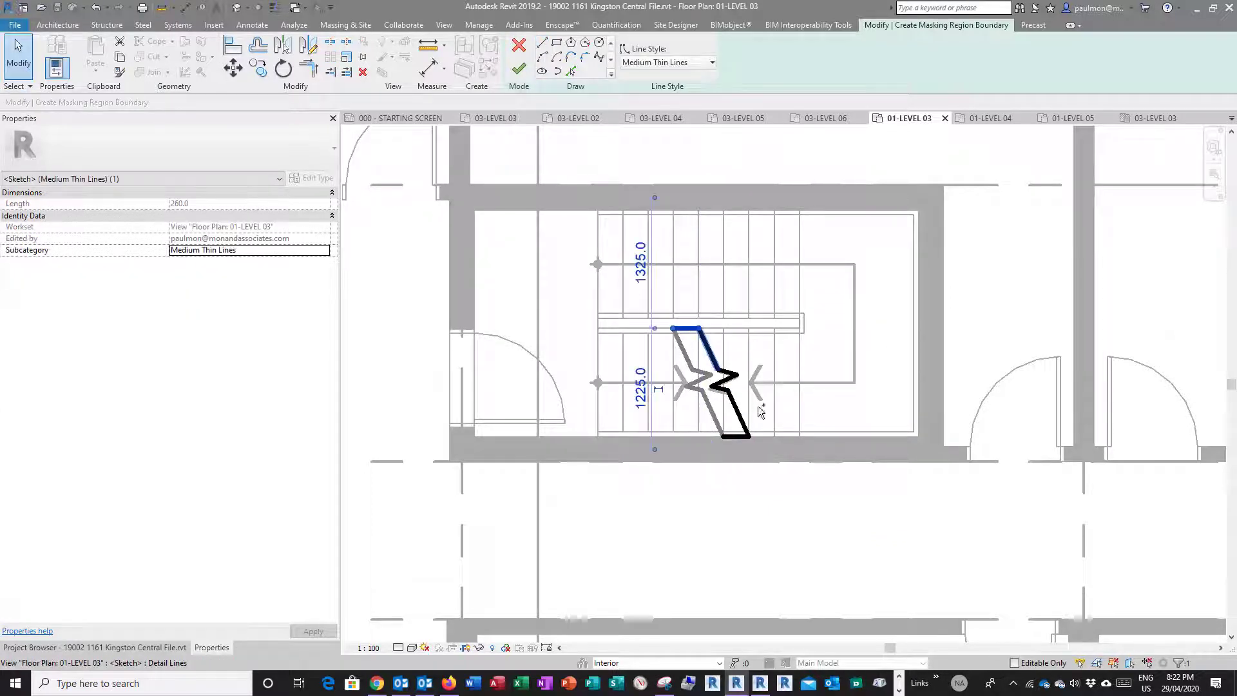
ctrl+click(737, 436)
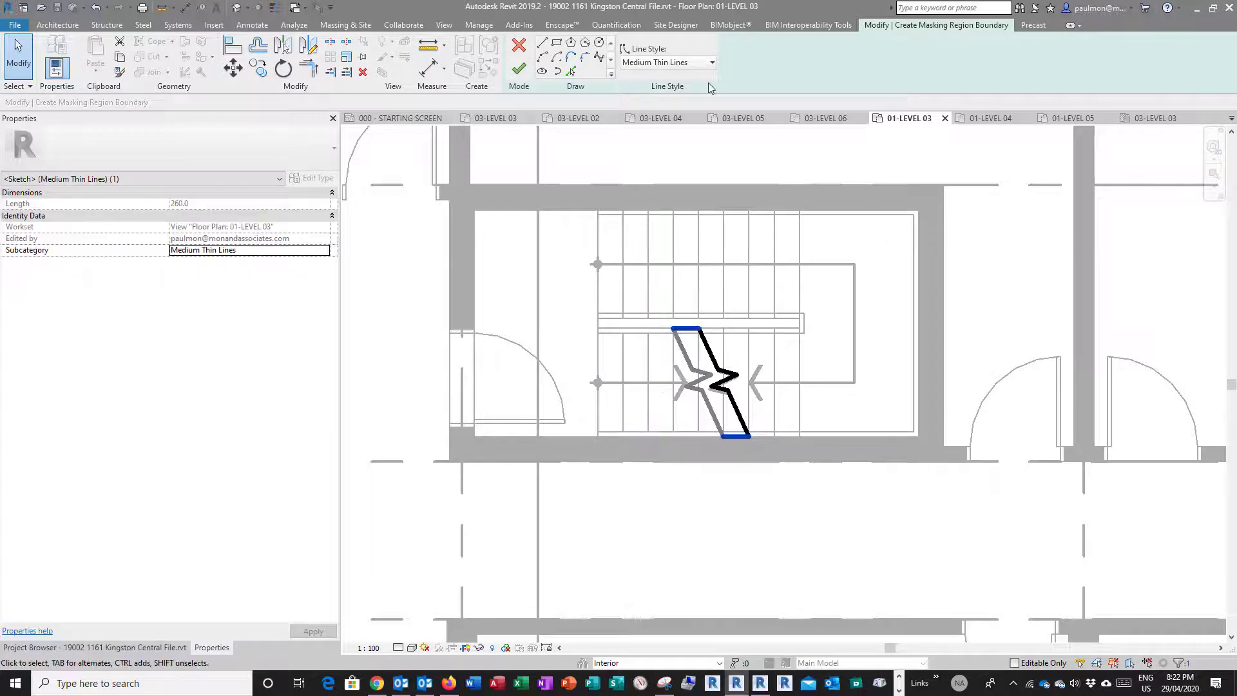
click(701, 63)
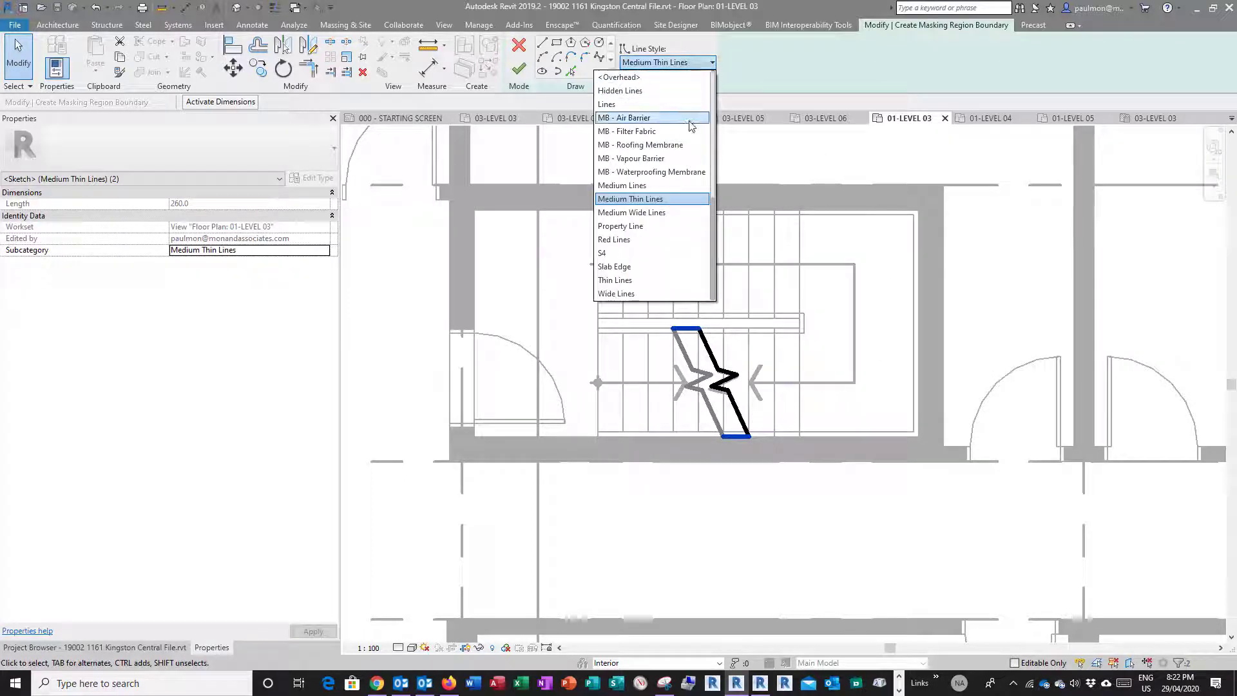
drag(714, 223, 713, 178)
click(641, 158)
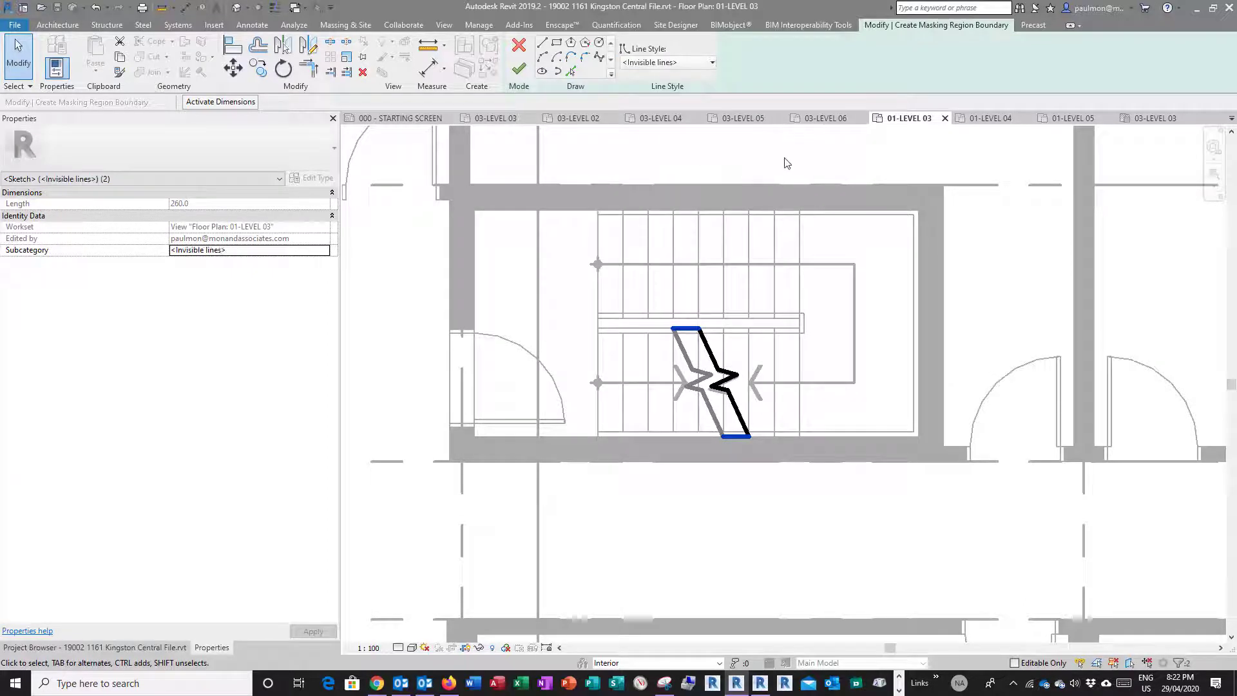
key(Escape)
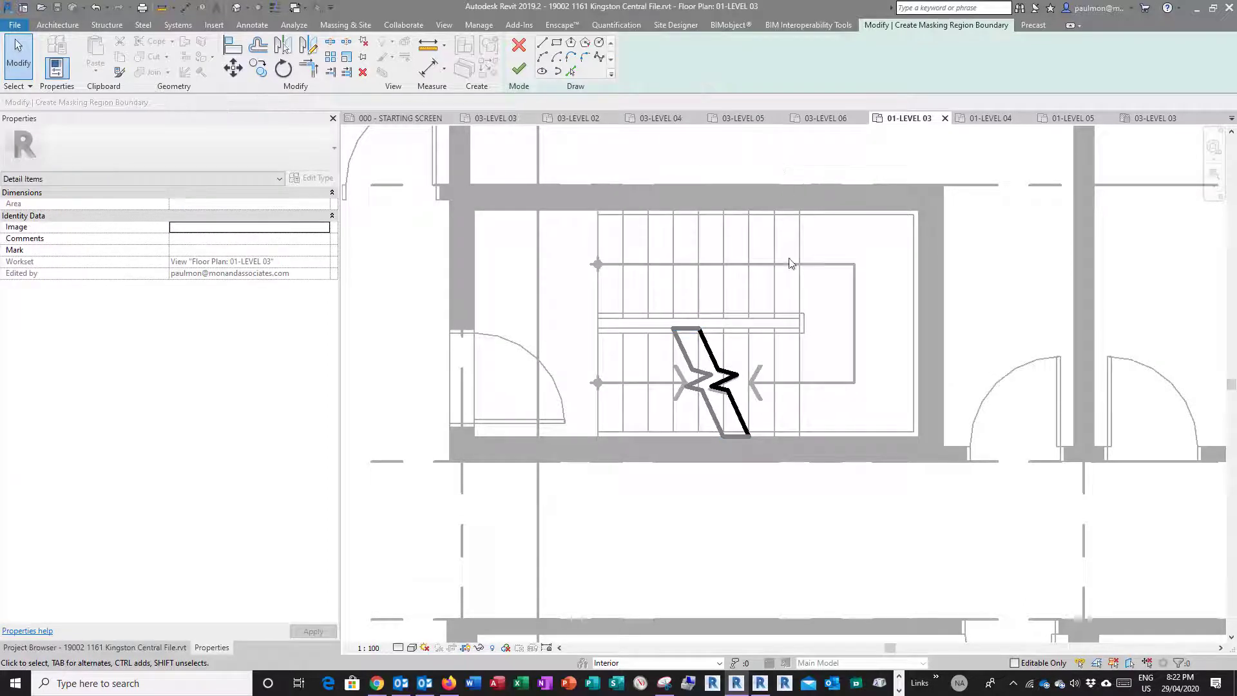
Switch the left zigzag segments back to Medium Thin Lines.
click(684, 354)
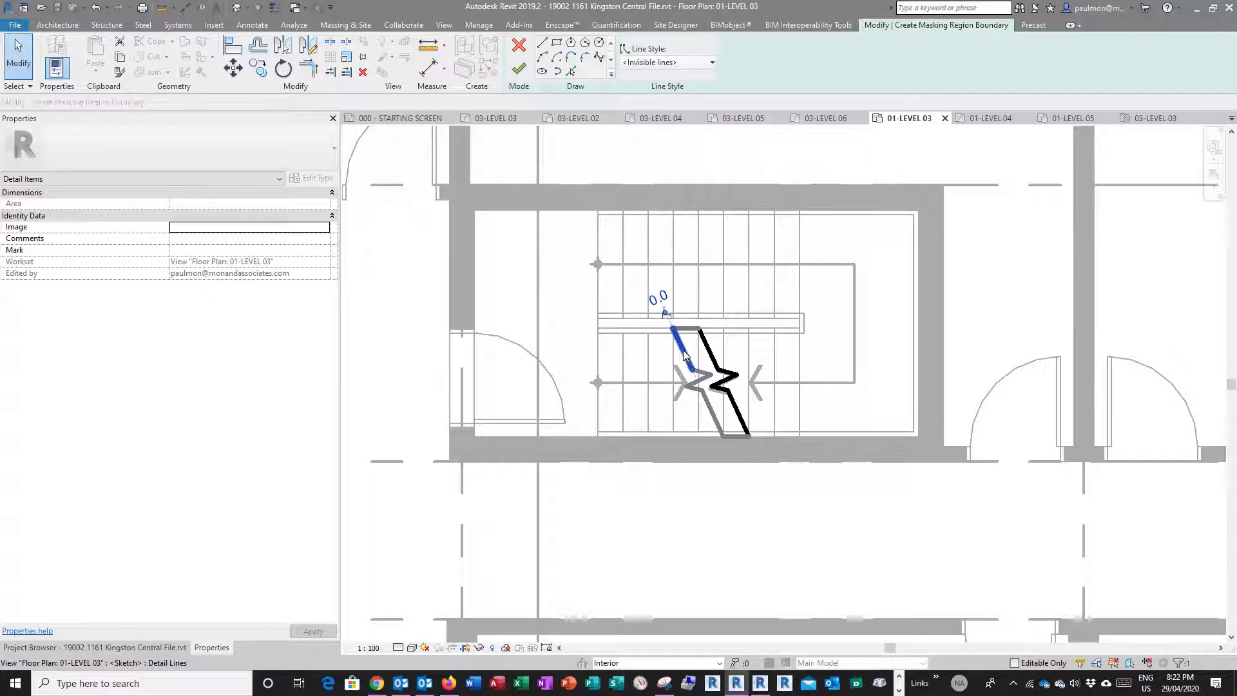
ctrl+click(705, 373)
ctrl+click(696, 393)
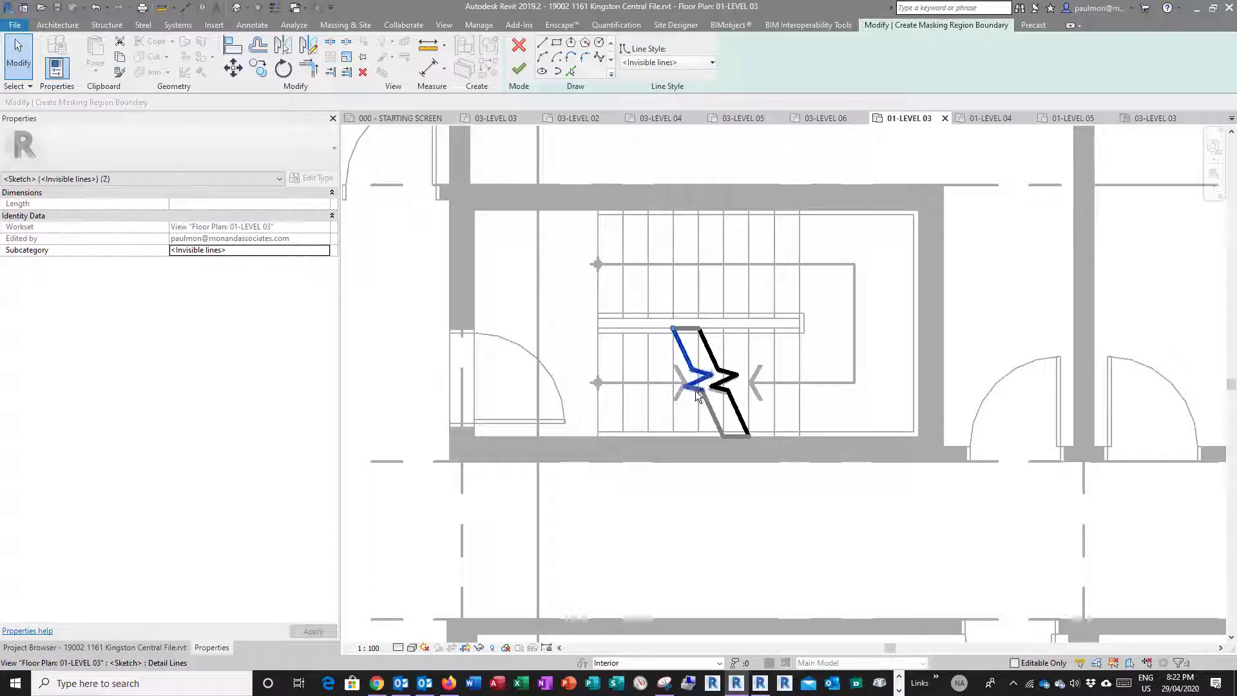
click(699, 63)
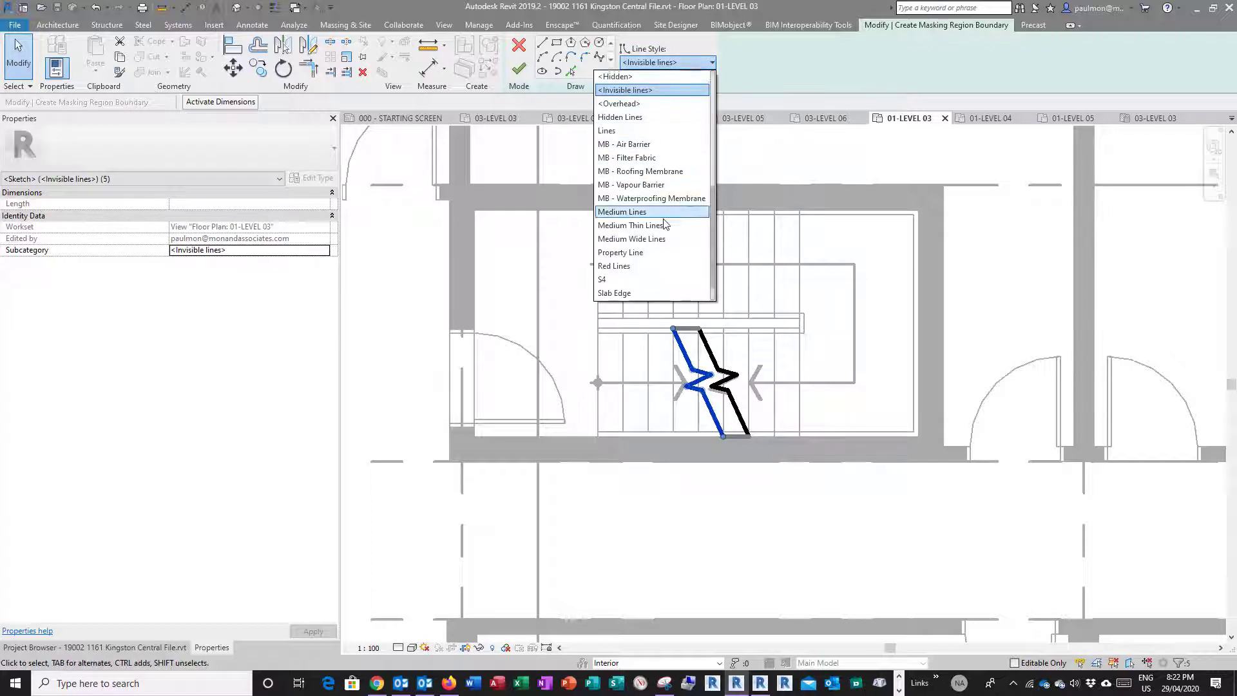
click(663, 225)
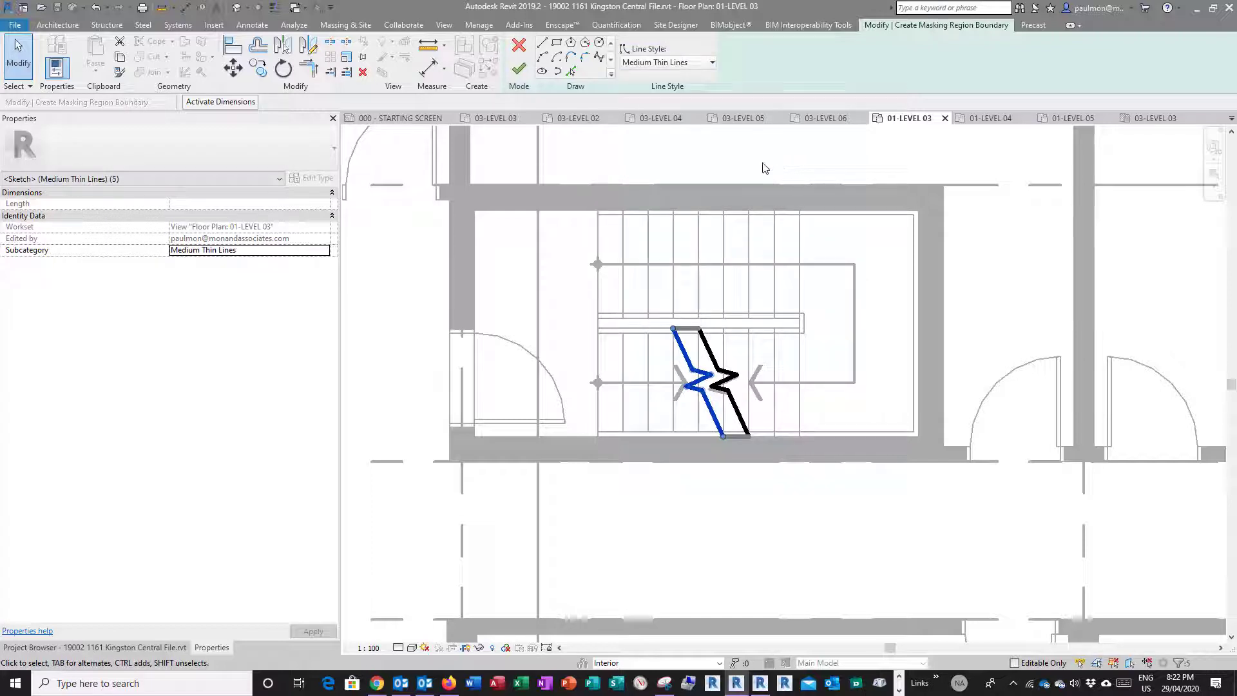
click(764, 168)
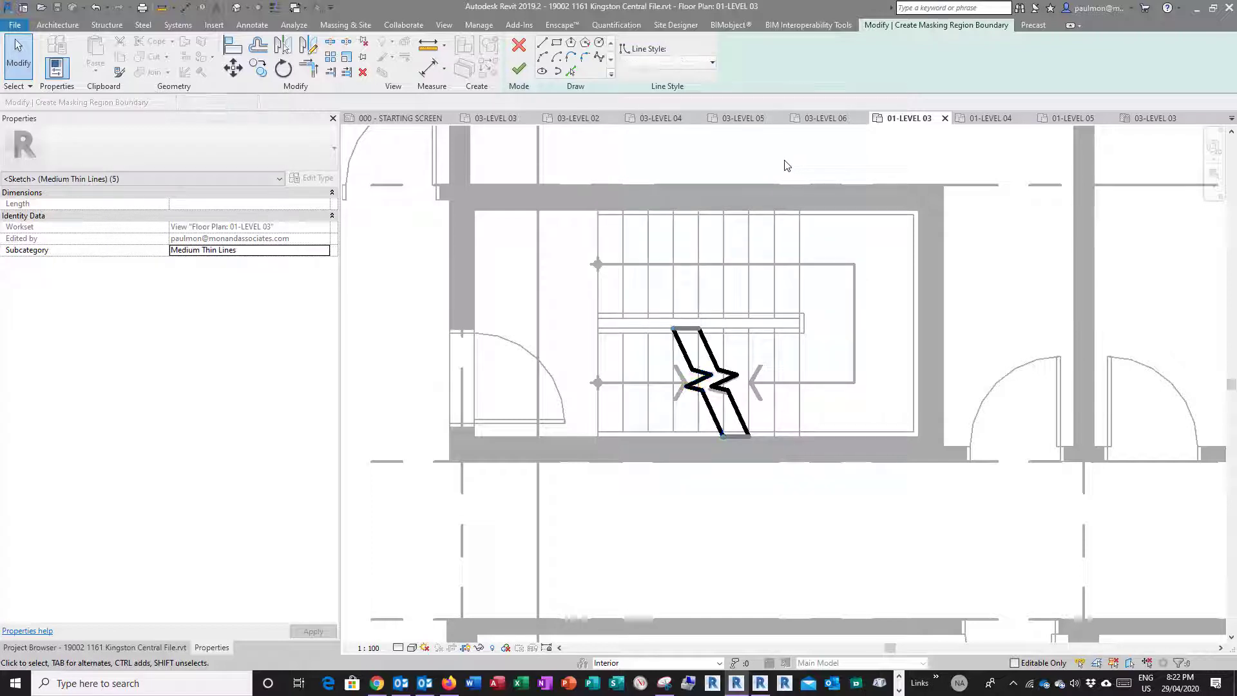
Finish the masking region and check that it blanks the stairs under the break.
click(524, 76)
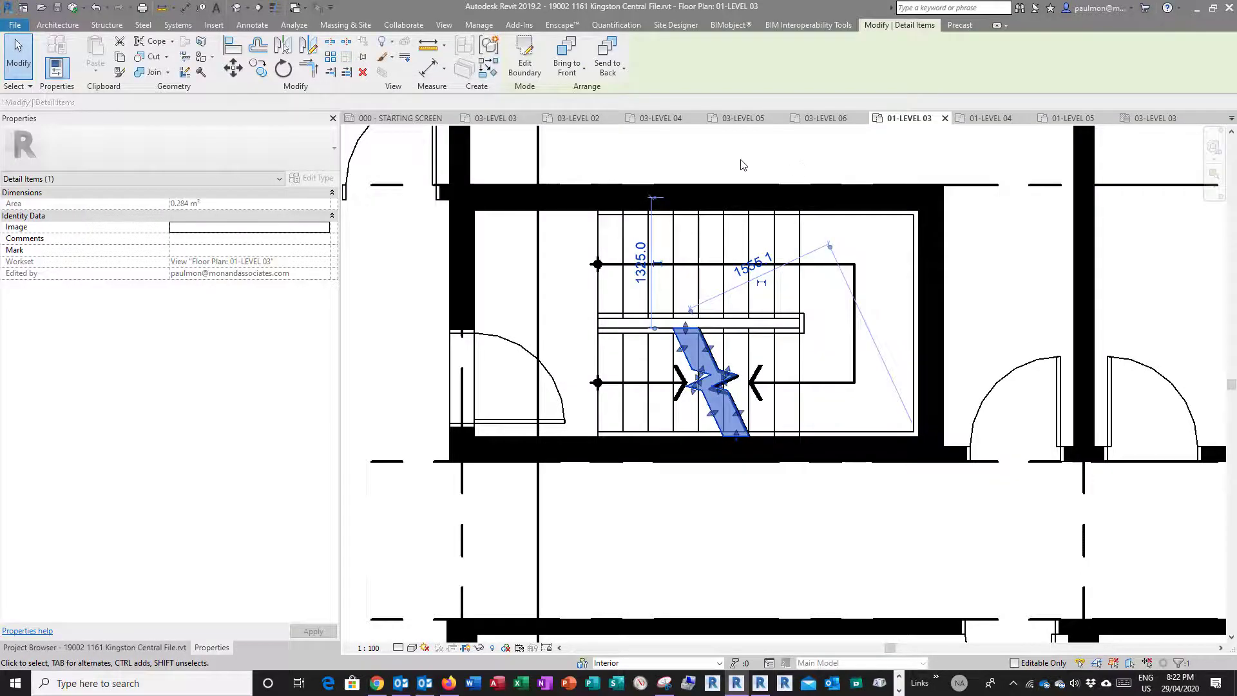
click(829, 353)
scroll(741, 415, up, 2)
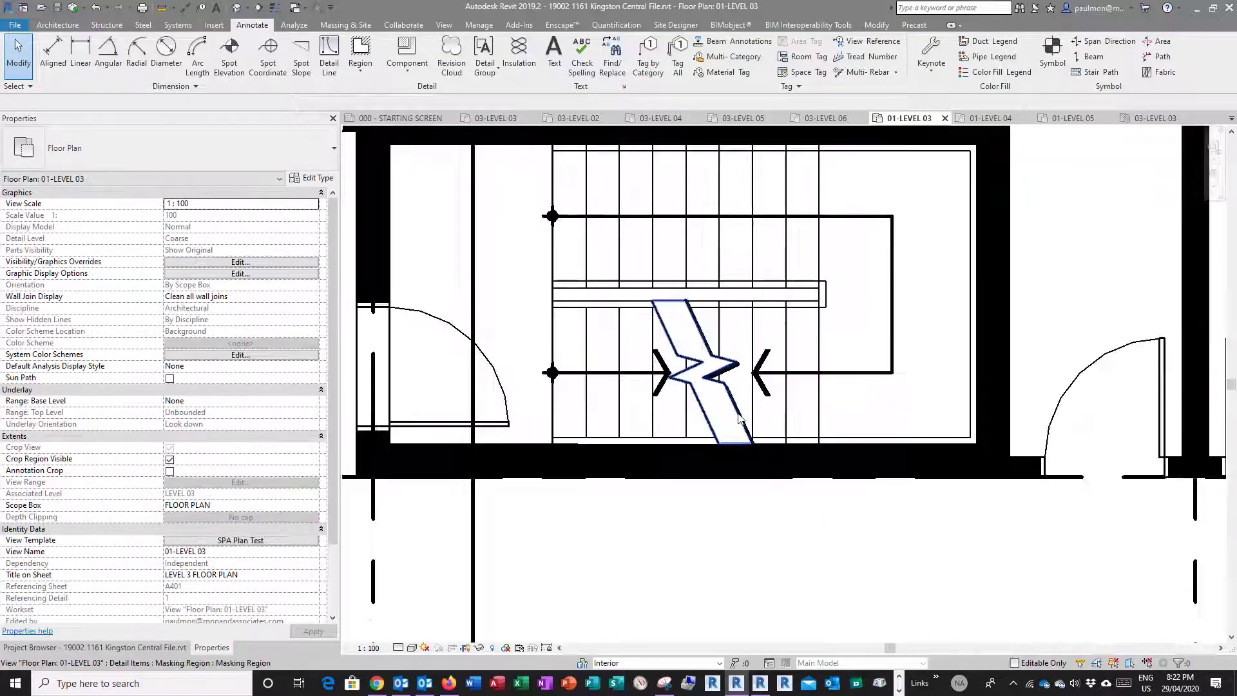
click(739, 415)
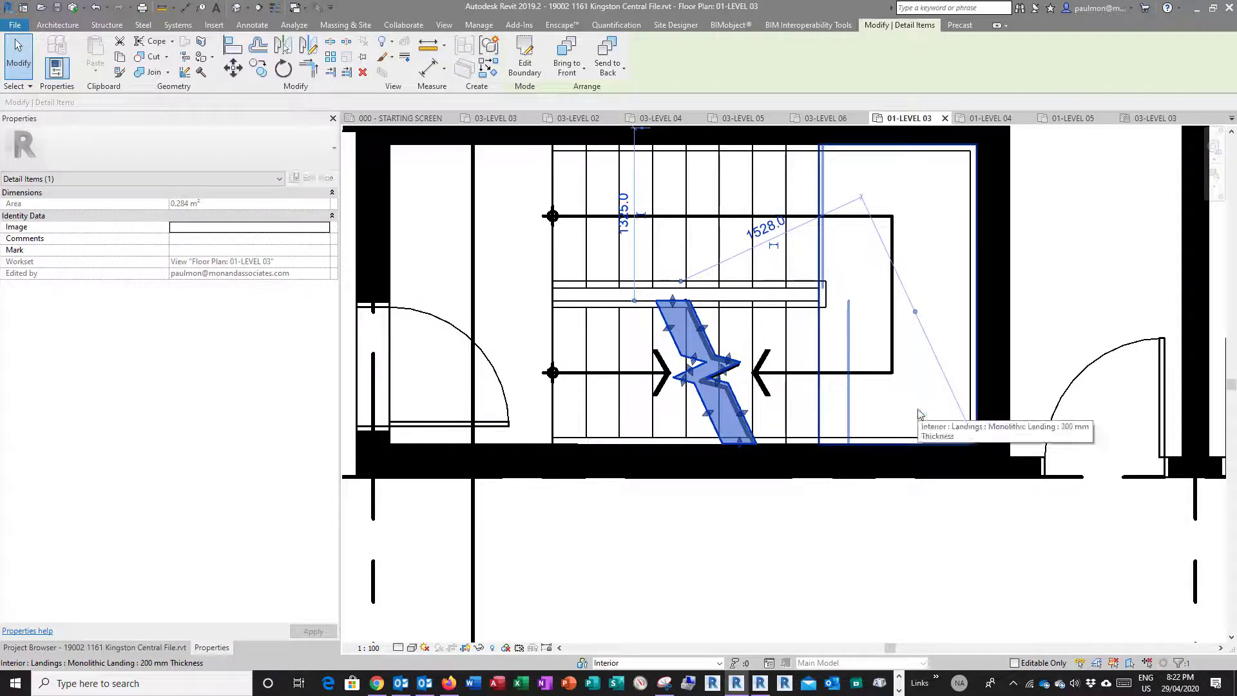
key(Escape)
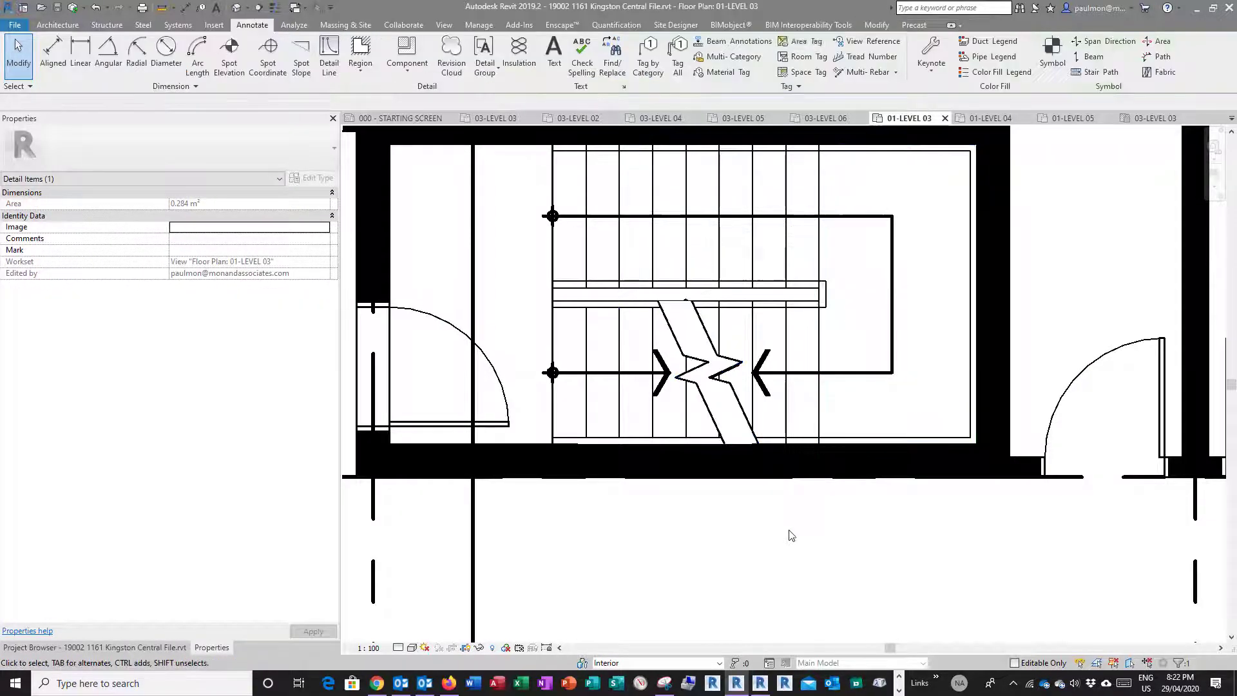
click(830, 410)
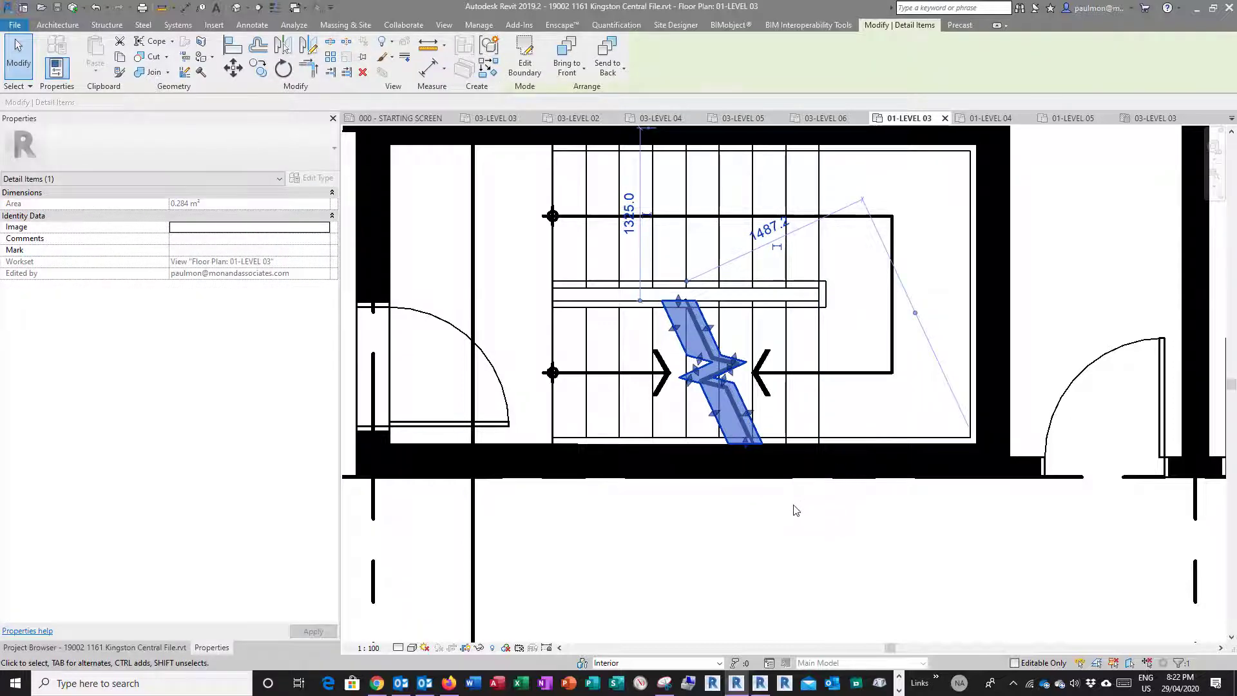
key(Escape)
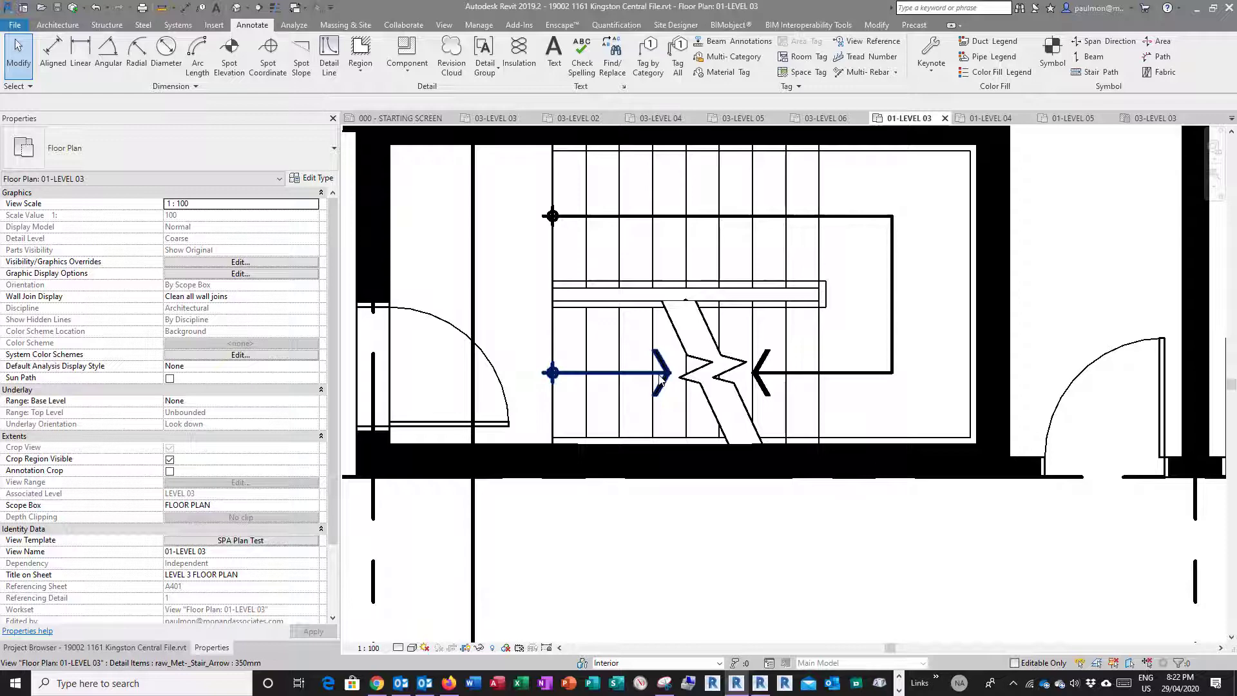
Stretch the lower-flight stair arrows so their ends meet the break line.
click(669, 375)
drag(672, 377, 676, 375)
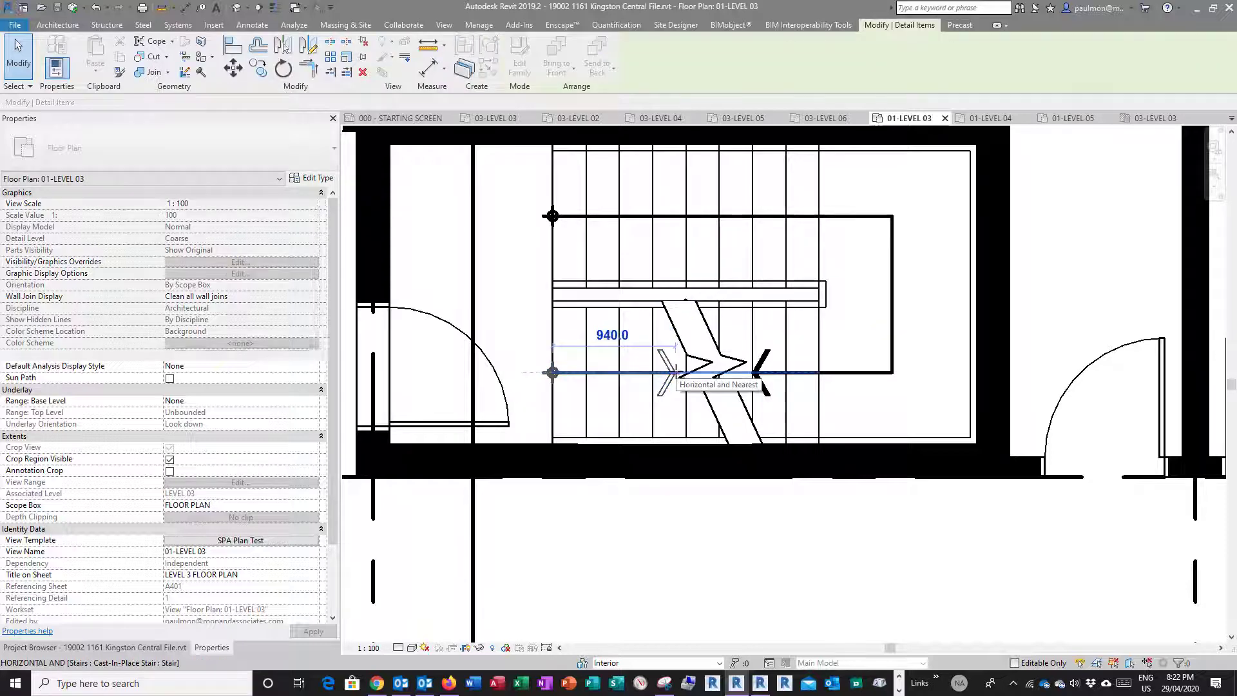
click(760, 384)
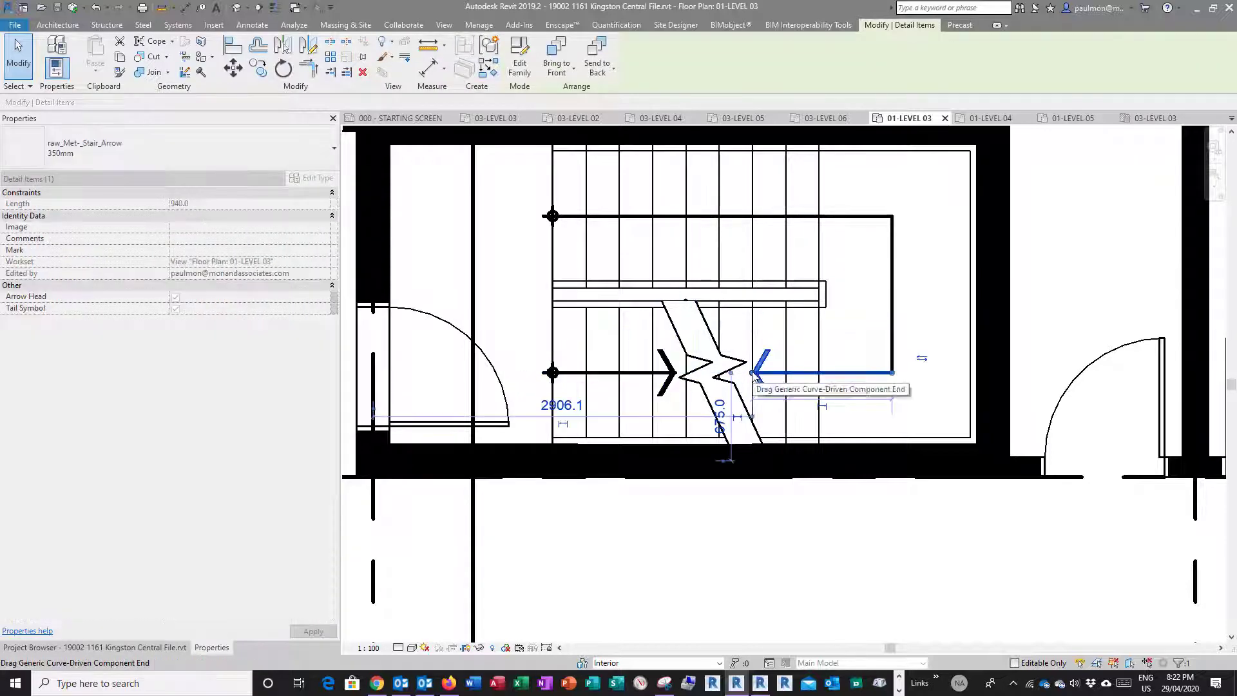
click(502, 274)
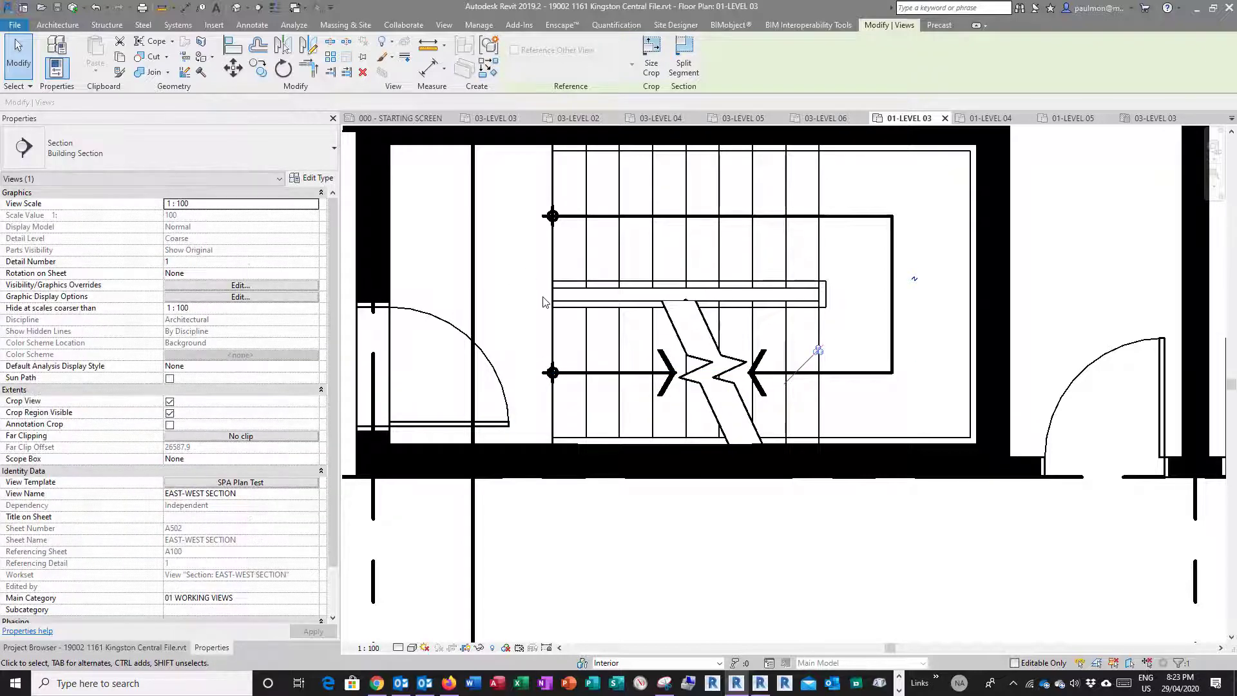
Add a 'DN.' text label and move it to the upper arrow's end.
click(252, 25)
click(553, 59)
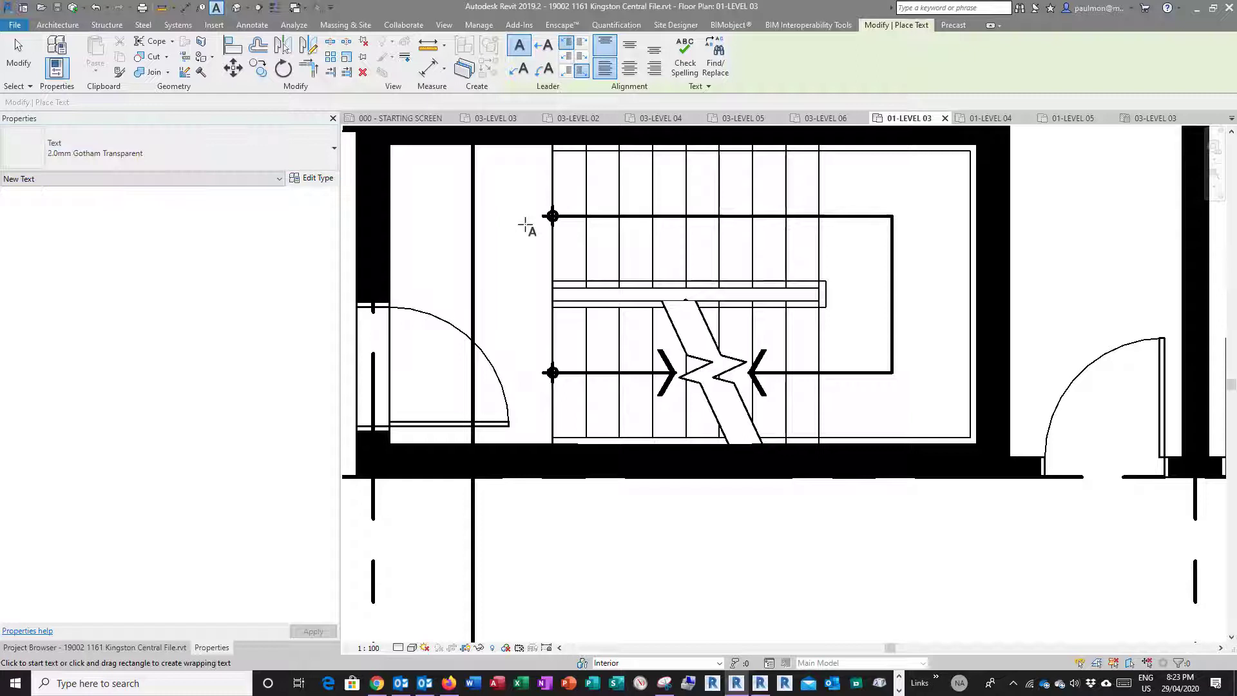
click(501, 219)
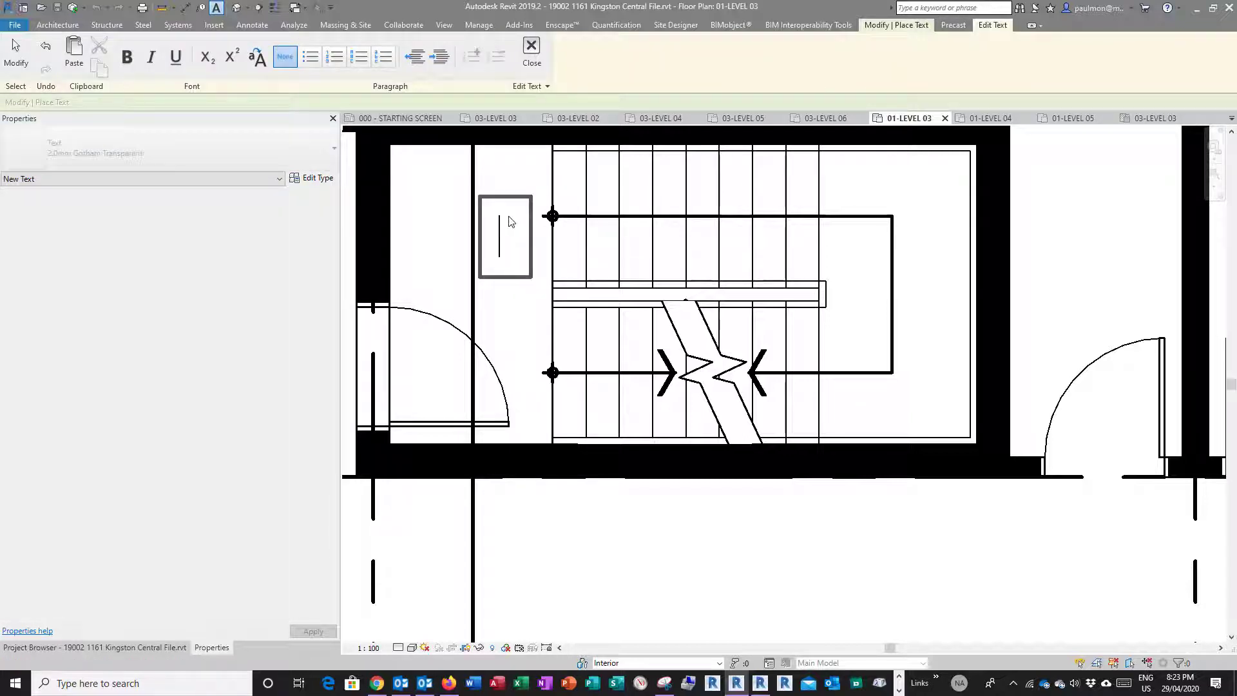
text(DN.)
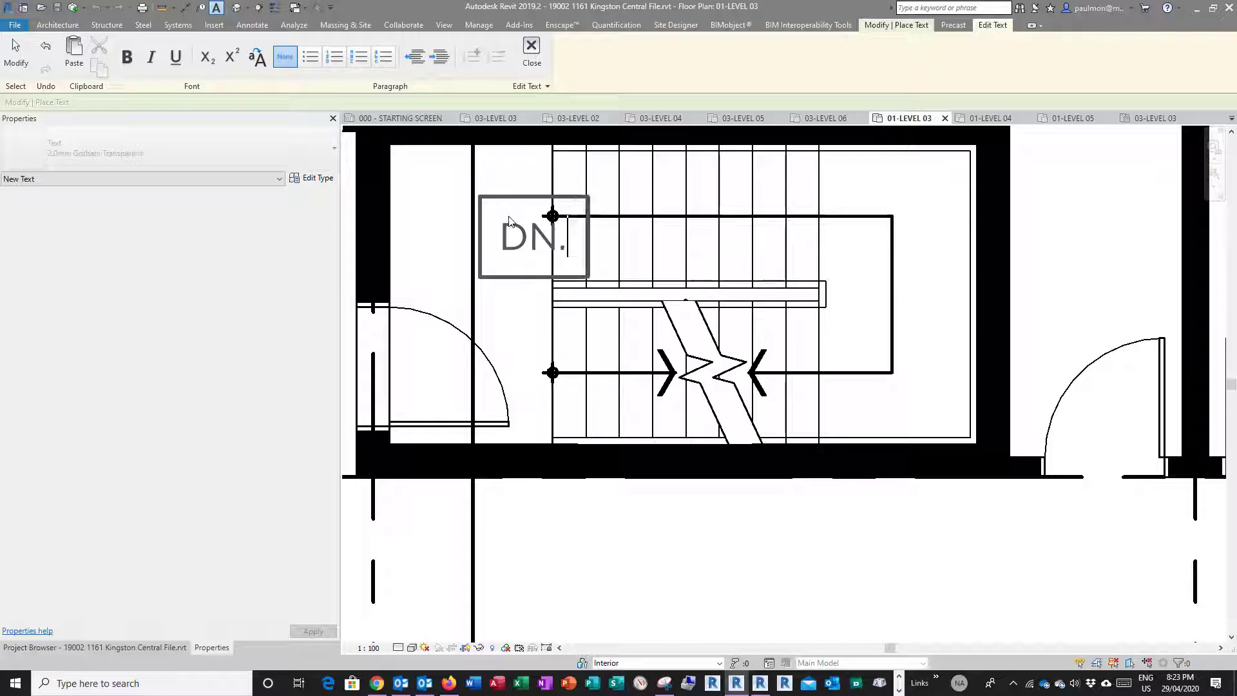
click(489, 176)
key(Escape)
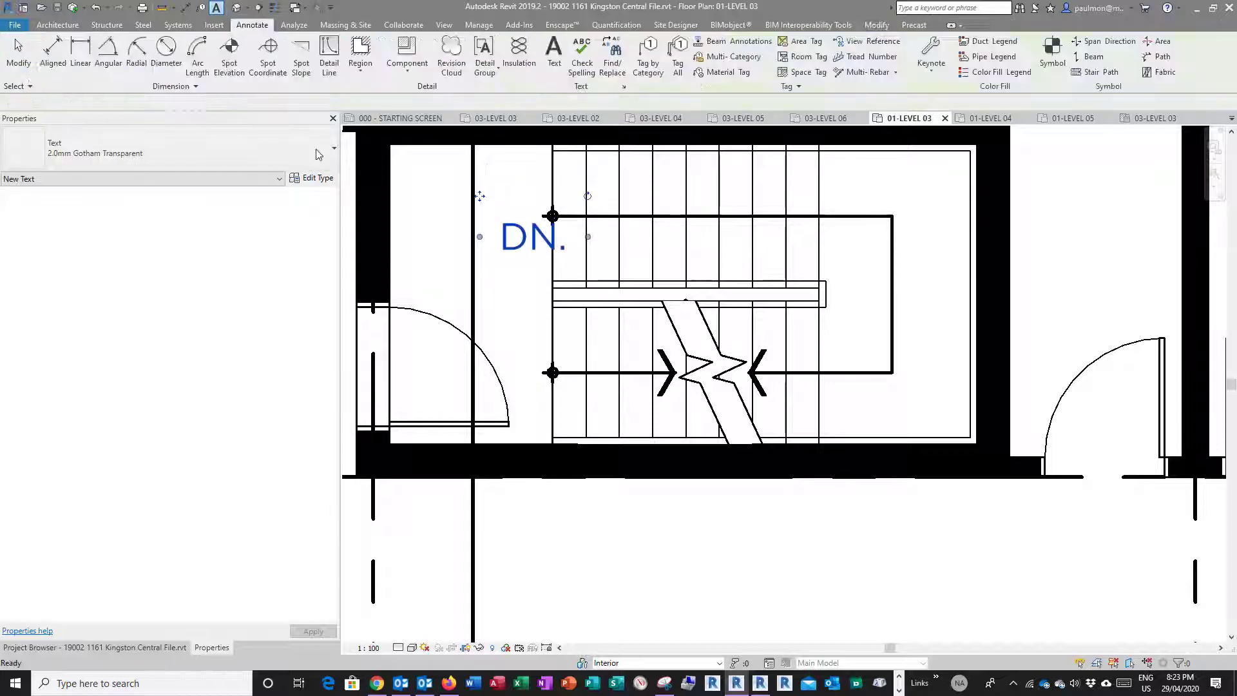
key(Escape)
click(483, 202)
drag(483, 201, 461, 176)
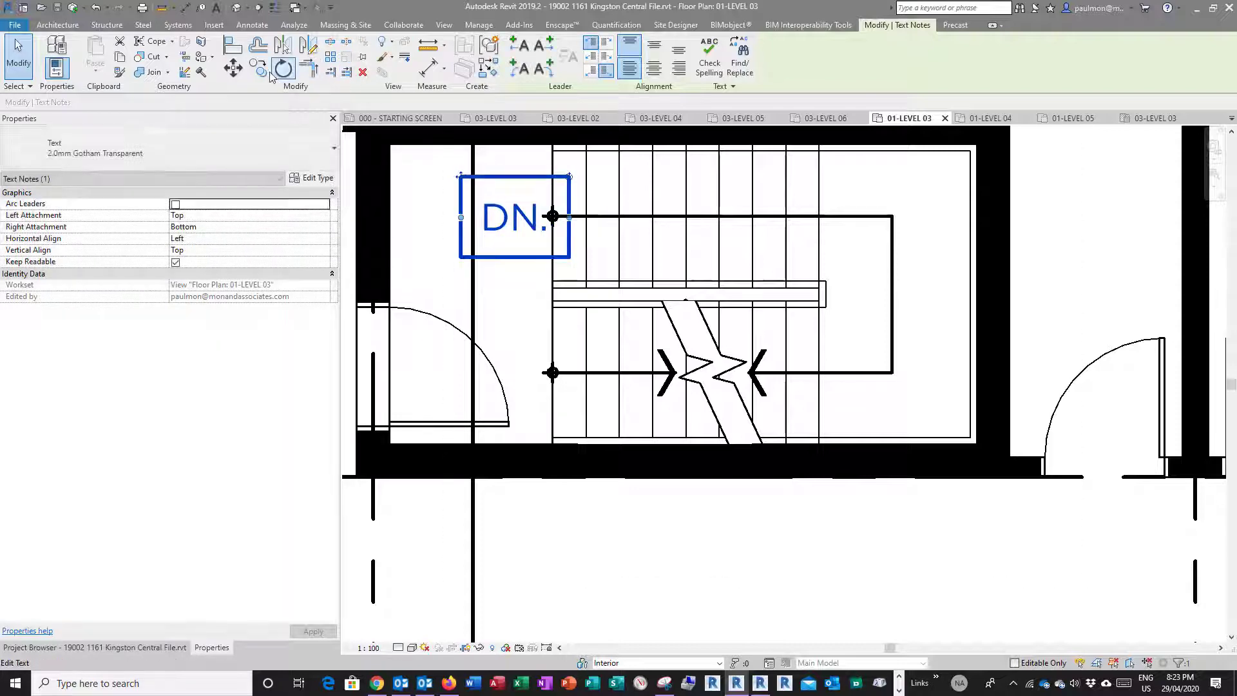
Copy the label down to the lower arrow with CO and retype it as 'UP.'.
key(c)
key(o)
click(526, 215)
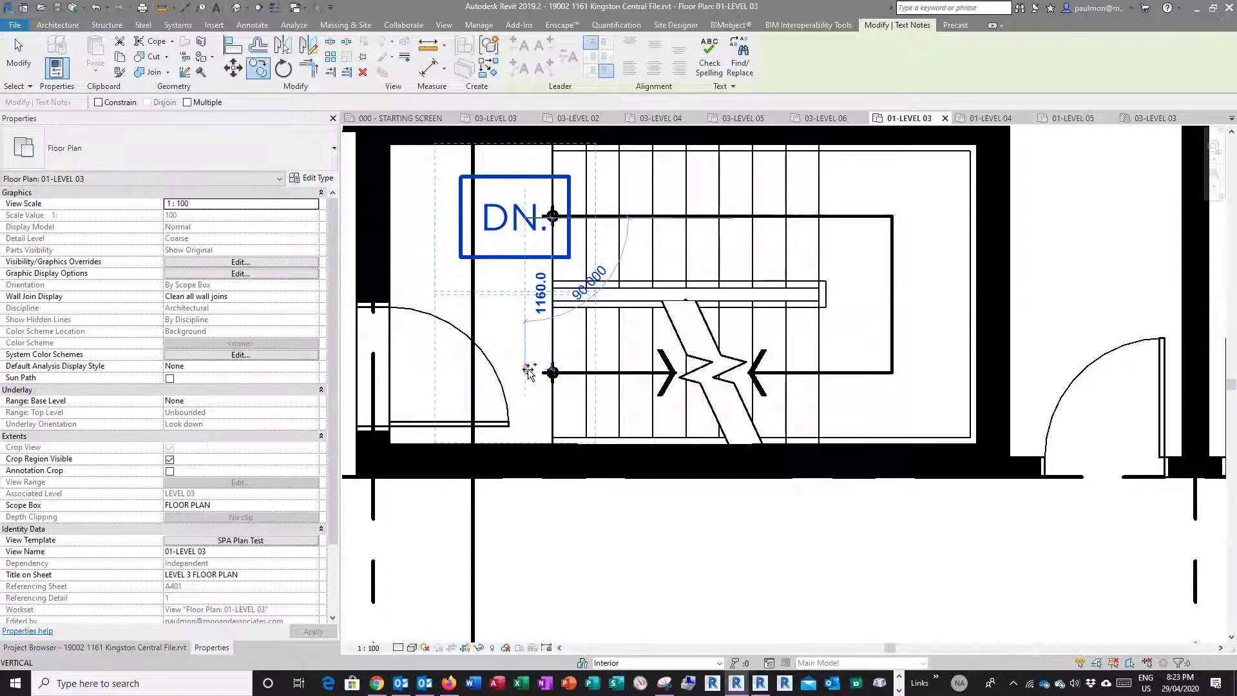
click(527, 374)
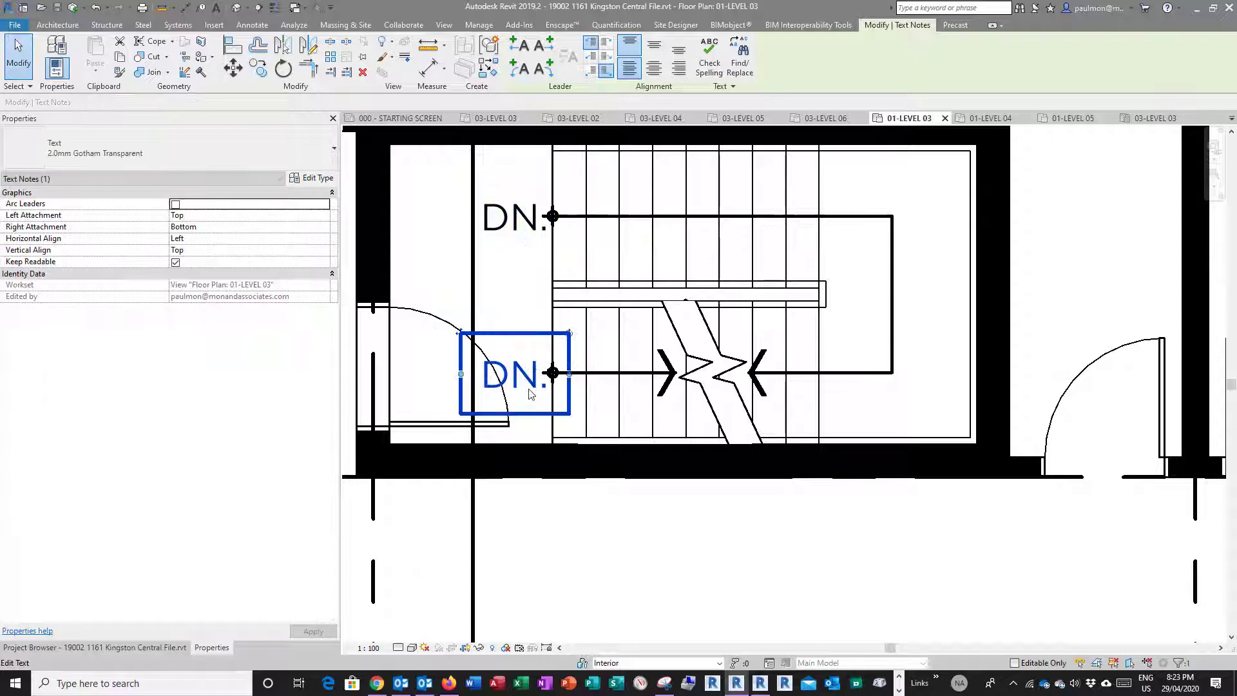
double_click(529, 386)
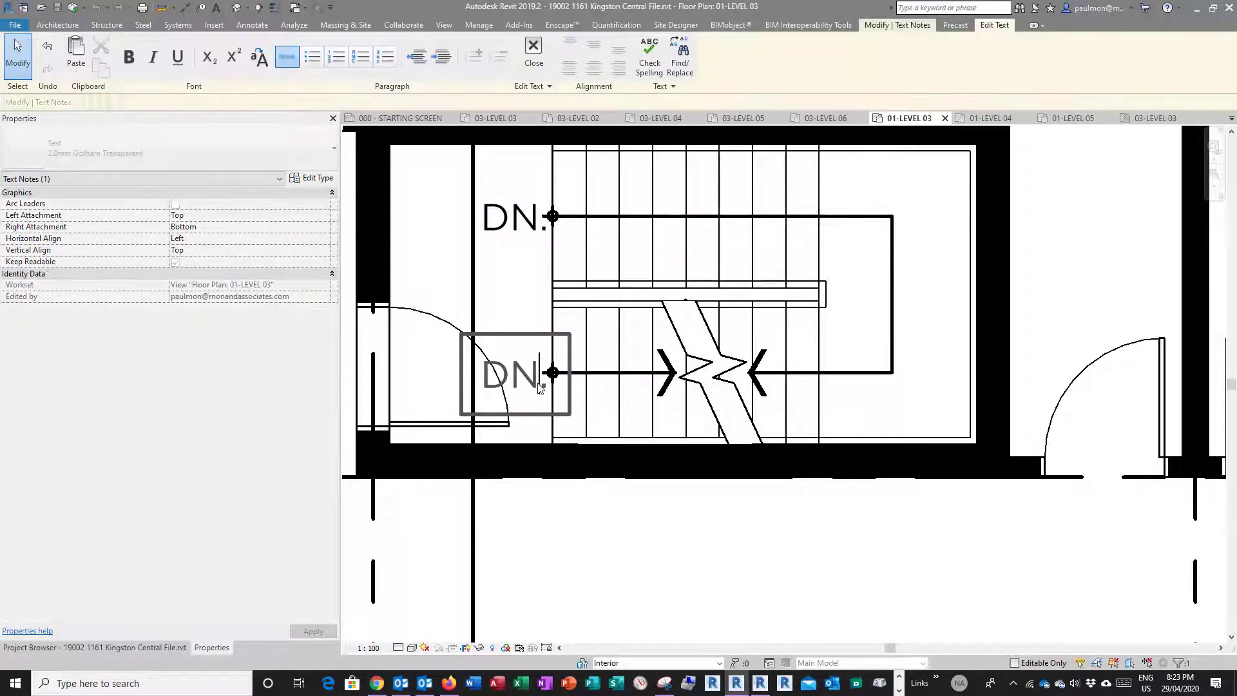
drag(540, 381, 489, 386)
text(UP.)
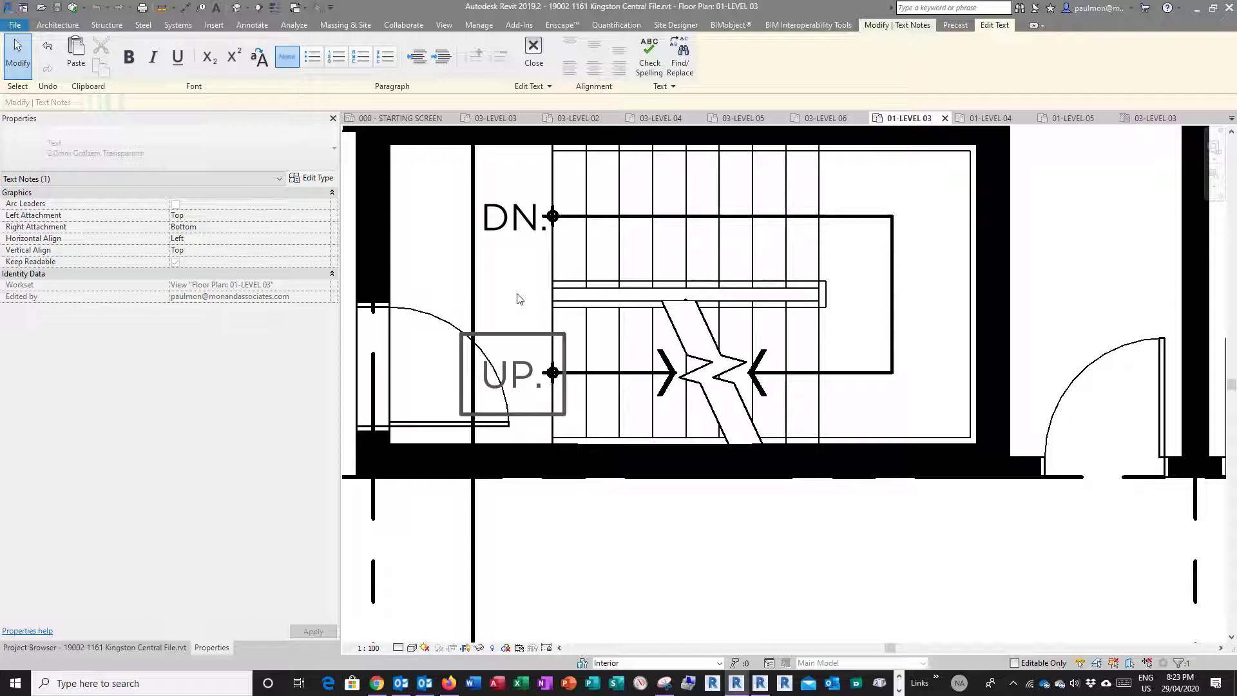
click(518, 298)
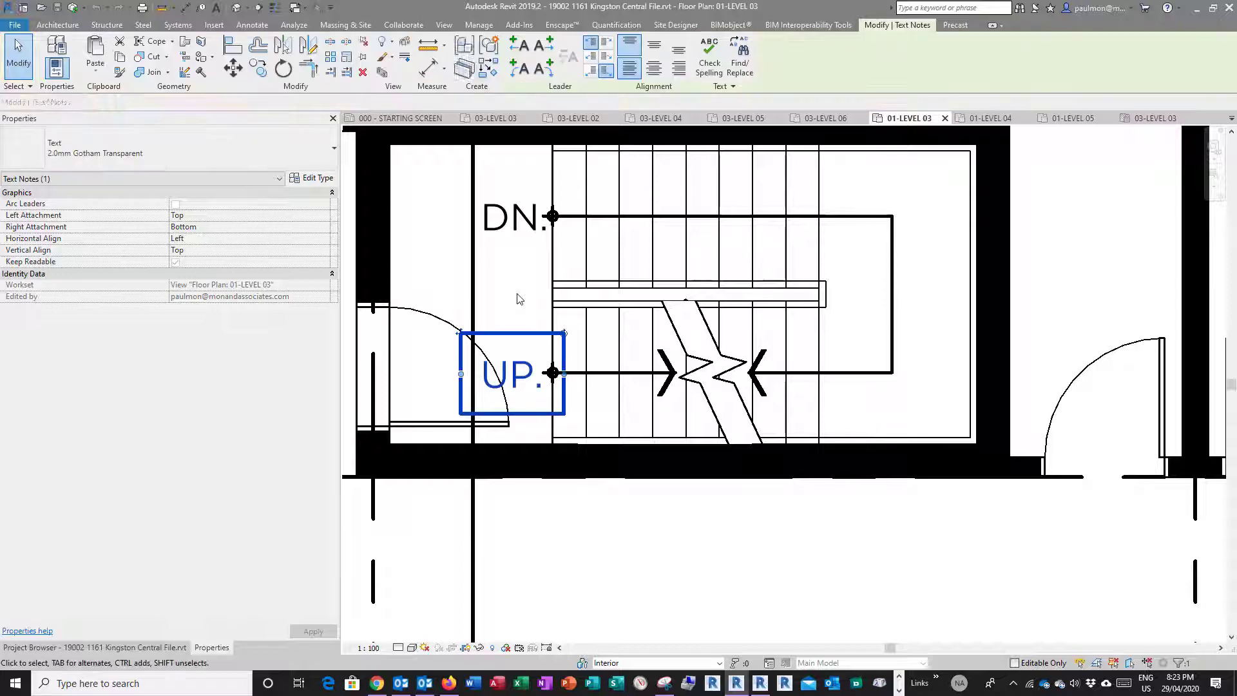
click(516, 299)
Window-select the stair, filter to Detail Items and Text Notes only, and create a detail group.
scroll(655, 356, down, 2)
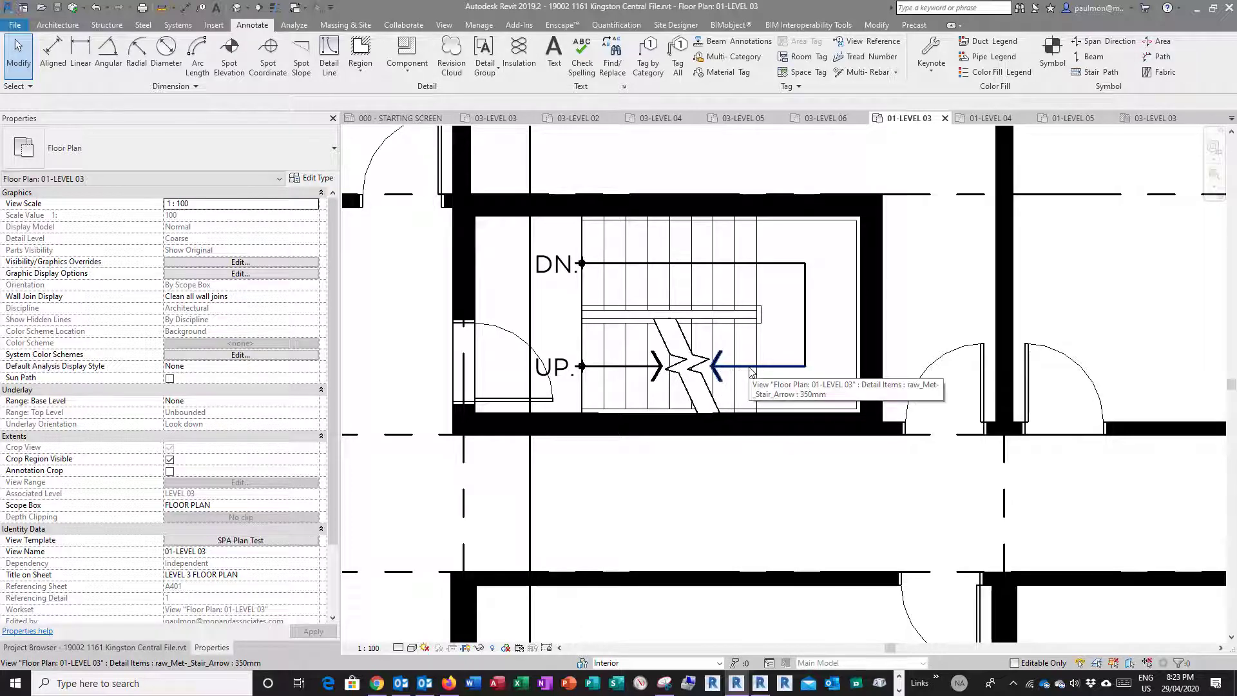
drag(490, 149, 847, 458)
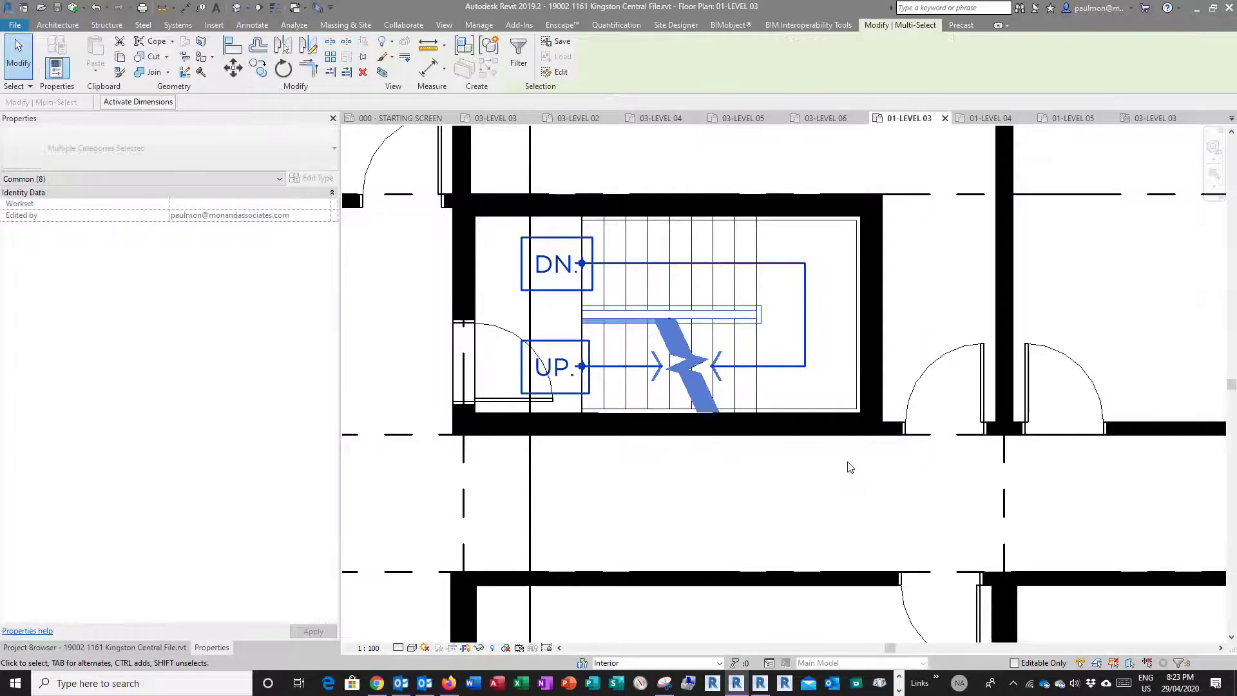
click(519, 57)
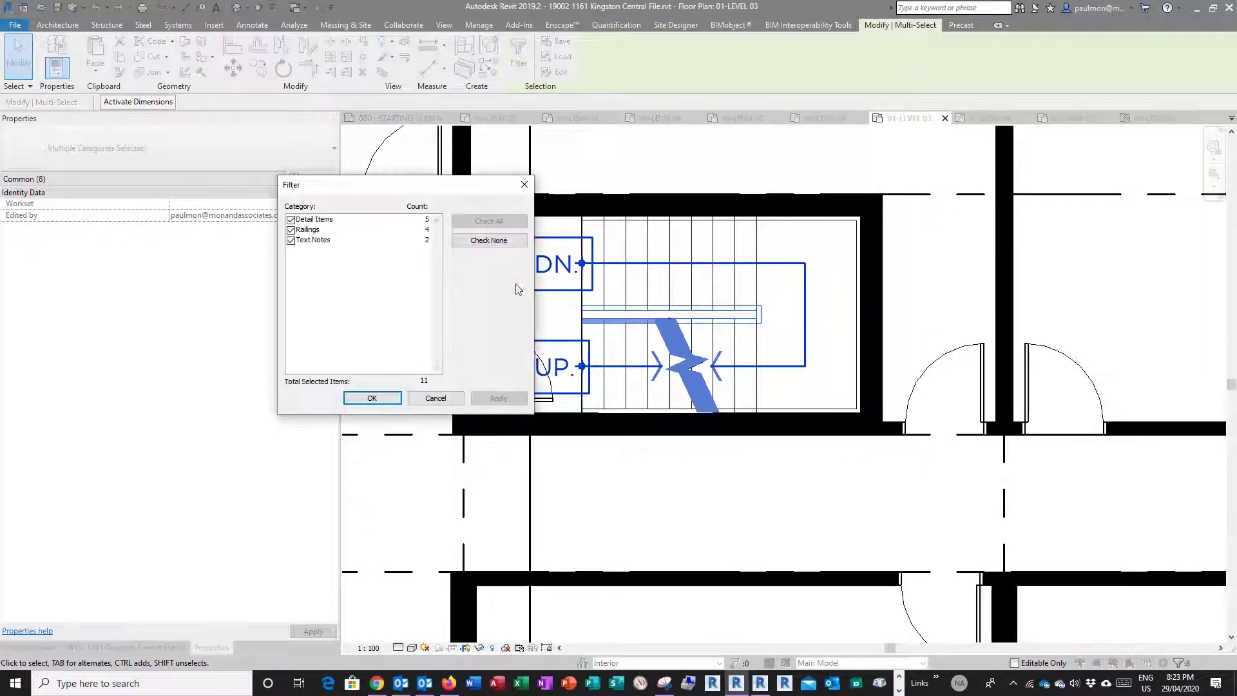
click(488, 241)
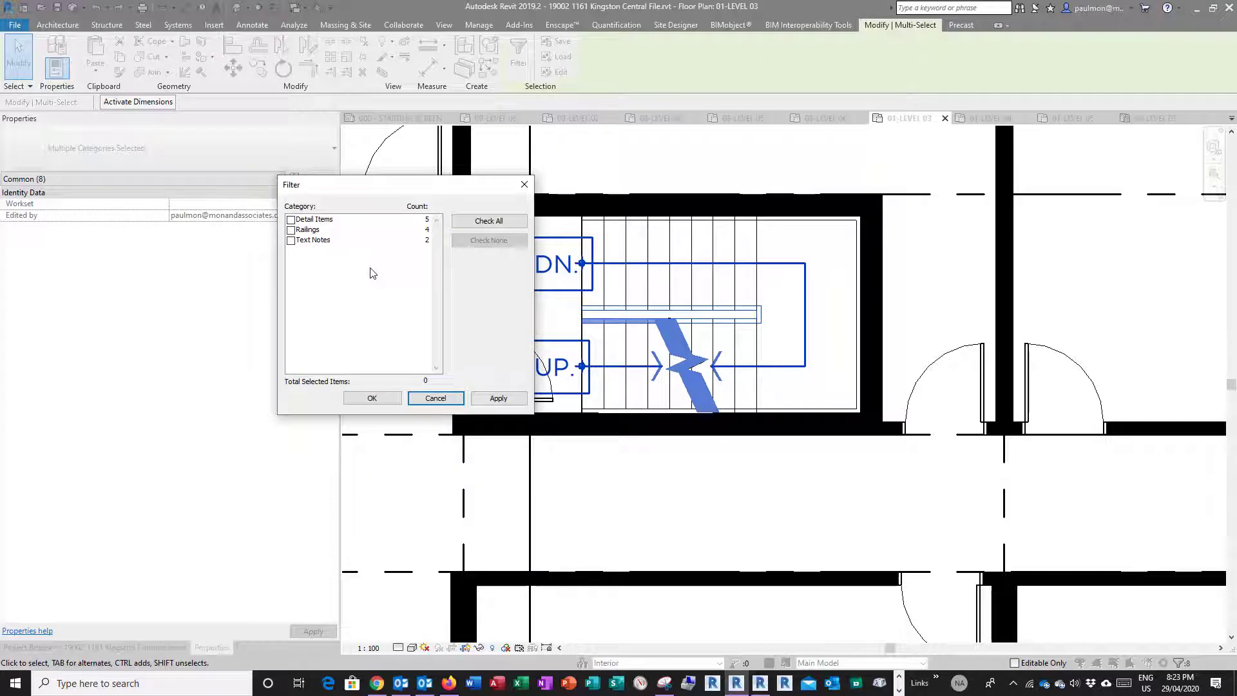
click(290, 240)
click(291, 219)
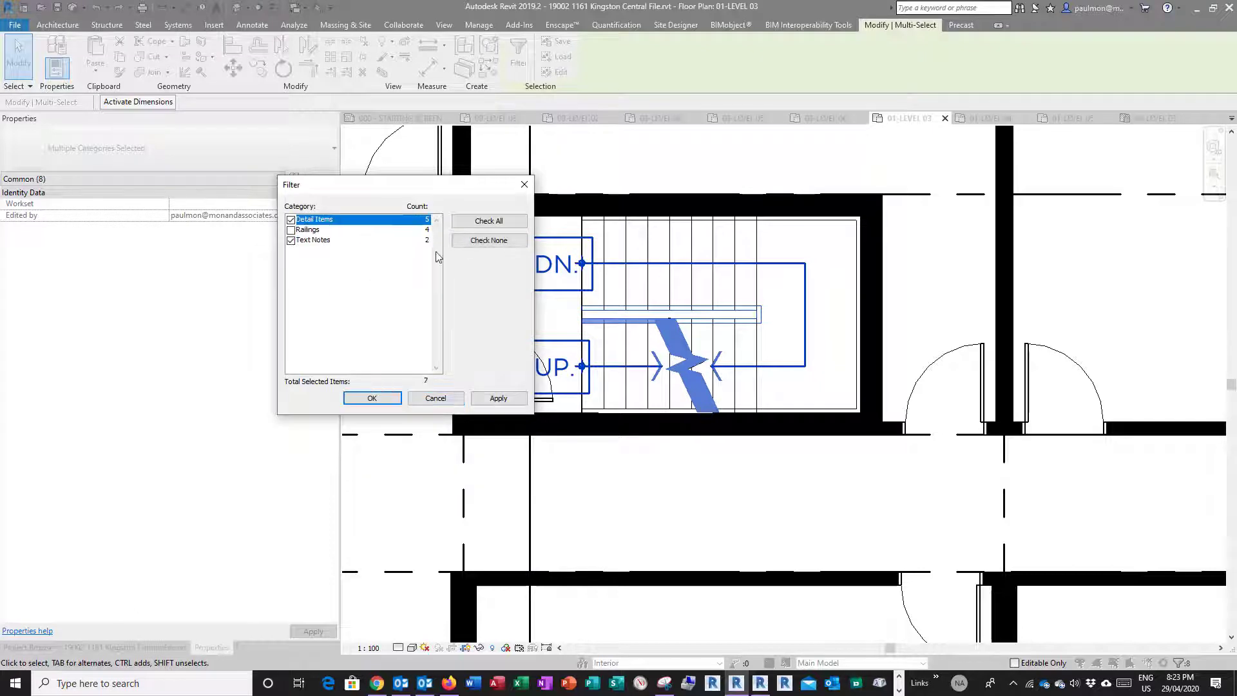
click(497, 398)
click(385, 400)
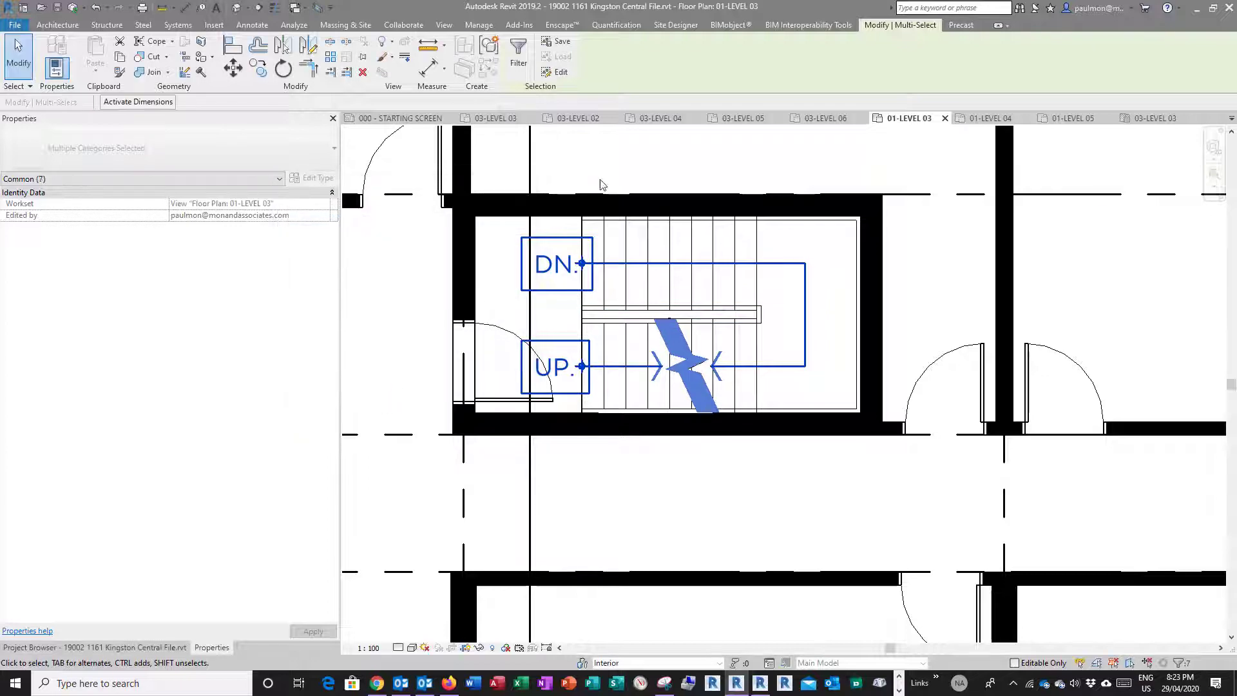
click(489, 46)
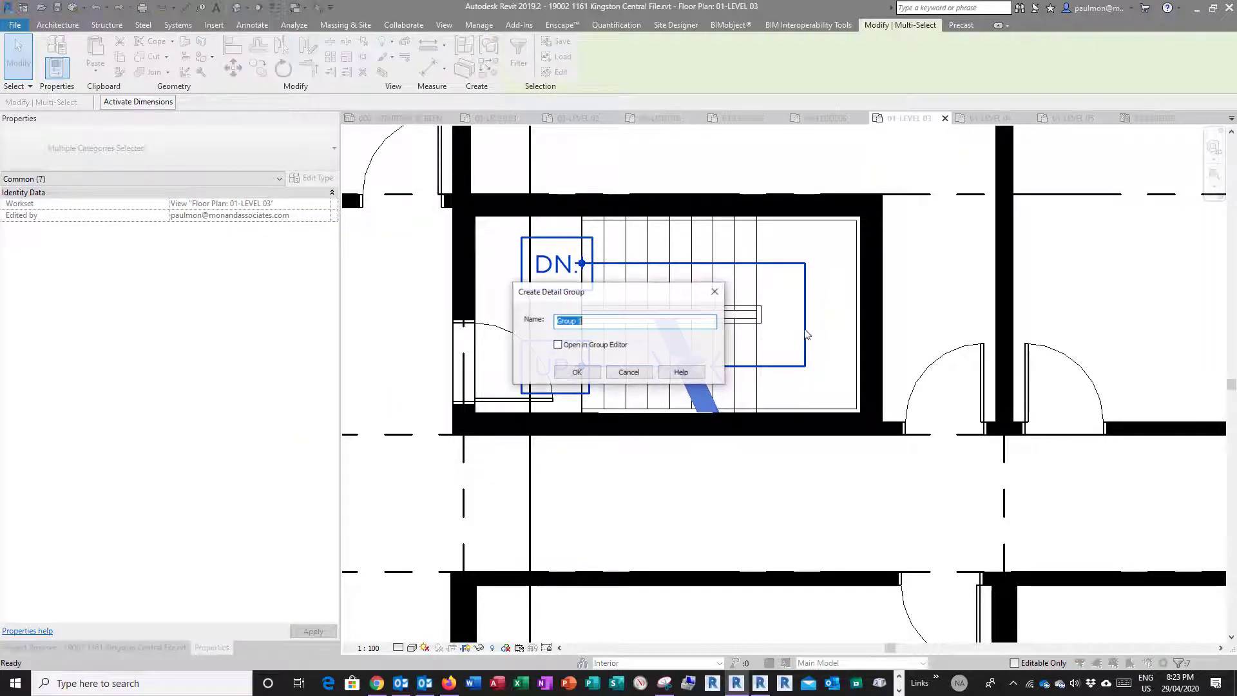
Name the detail group STAIR ARROW and set its origin at the stair's lower-left corner.
click(563, 322)
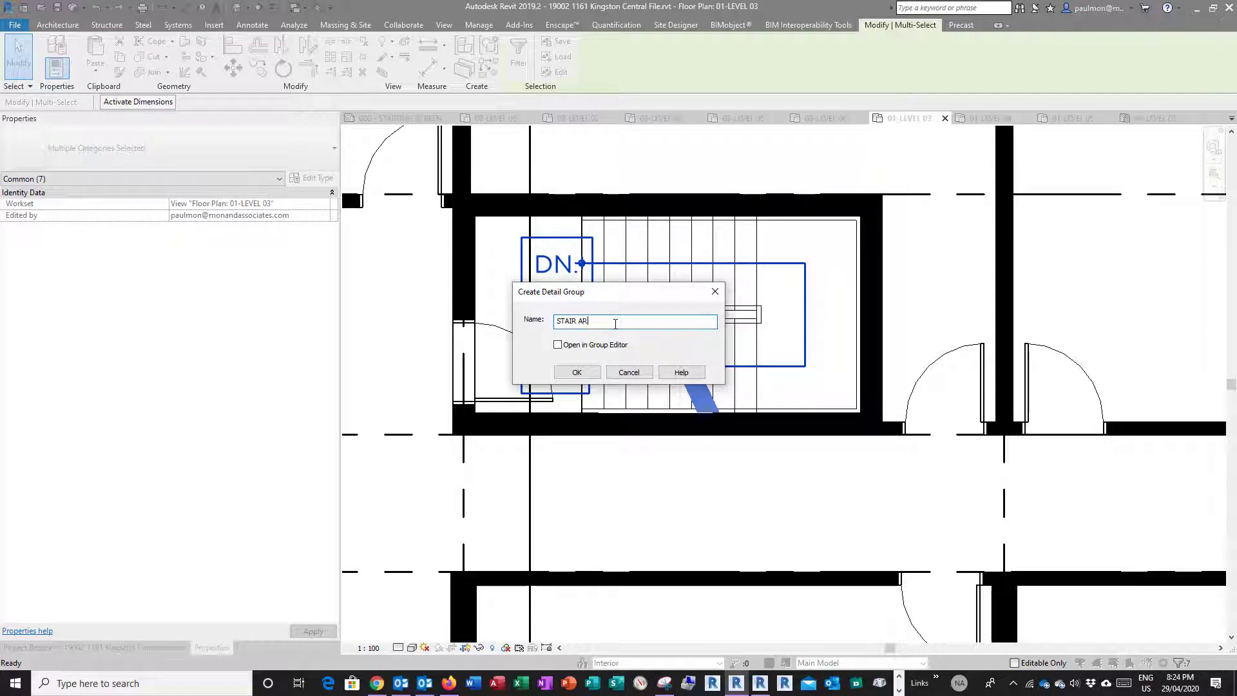
click(582, 374)
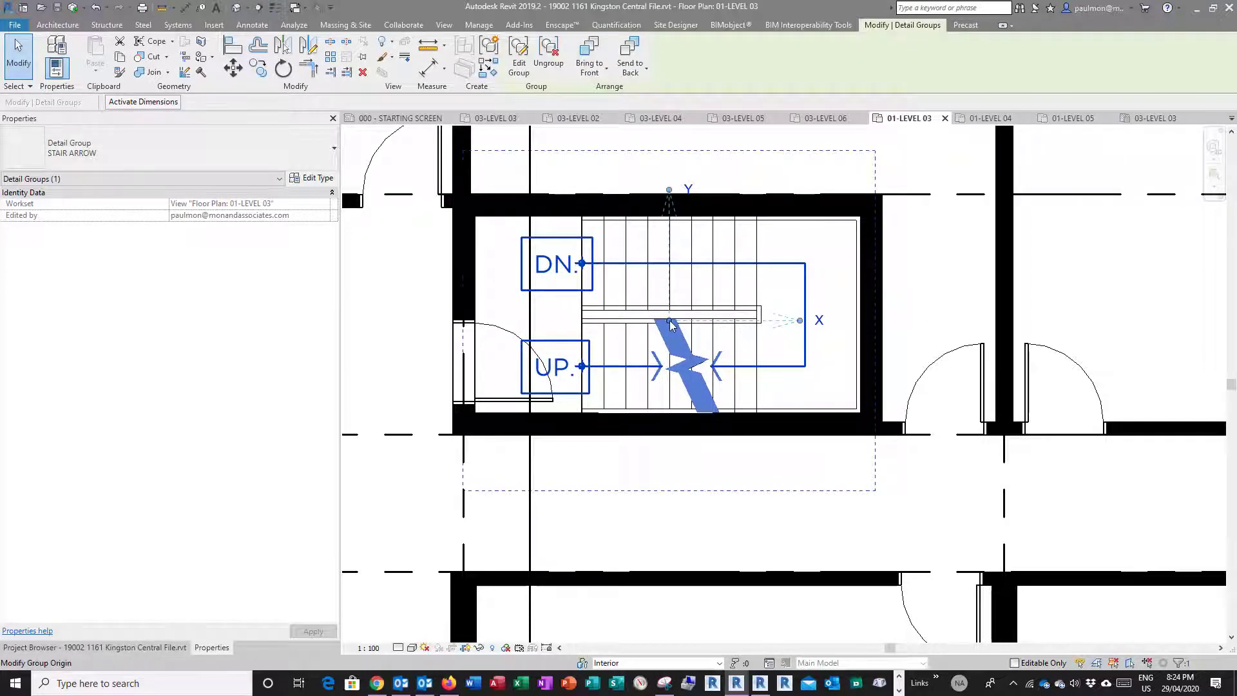
drag(670, 324, 476, 418)
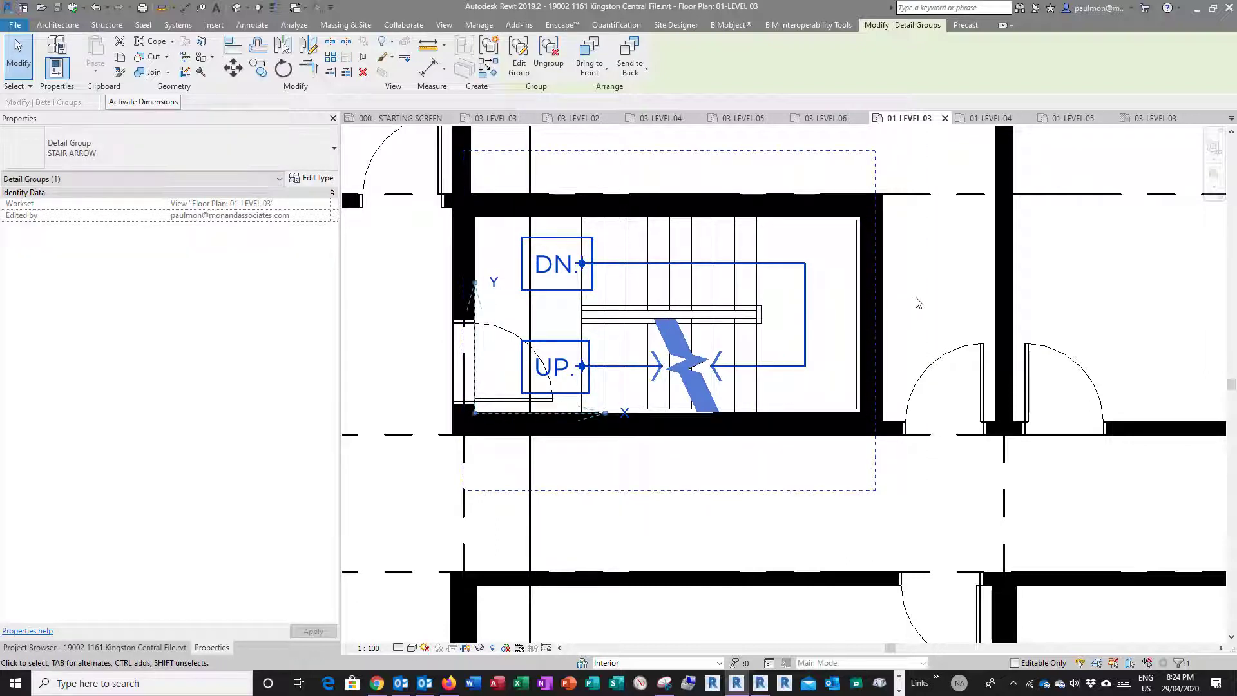
click(918, 303)
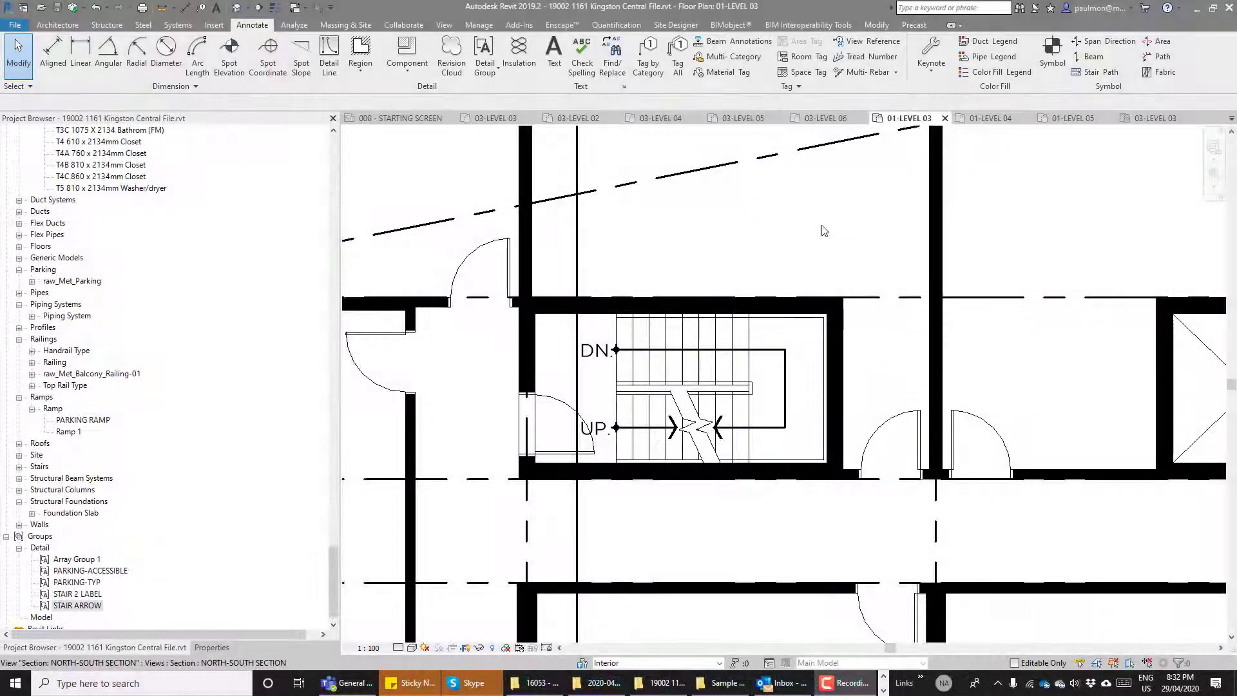
Paste STAIR ARROW Aligned to Selected Views into 01-LEVEL 02, 04, 05, 06, 07 and 08.
click(625, 430)
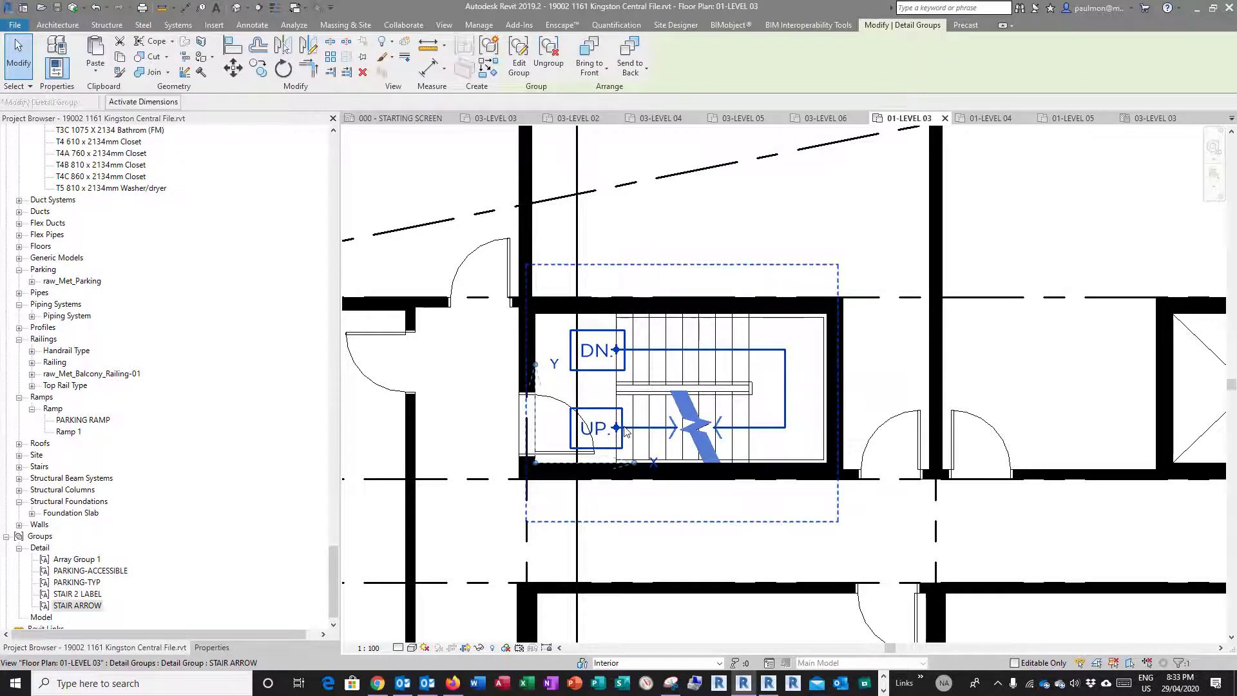
click(97, 75)
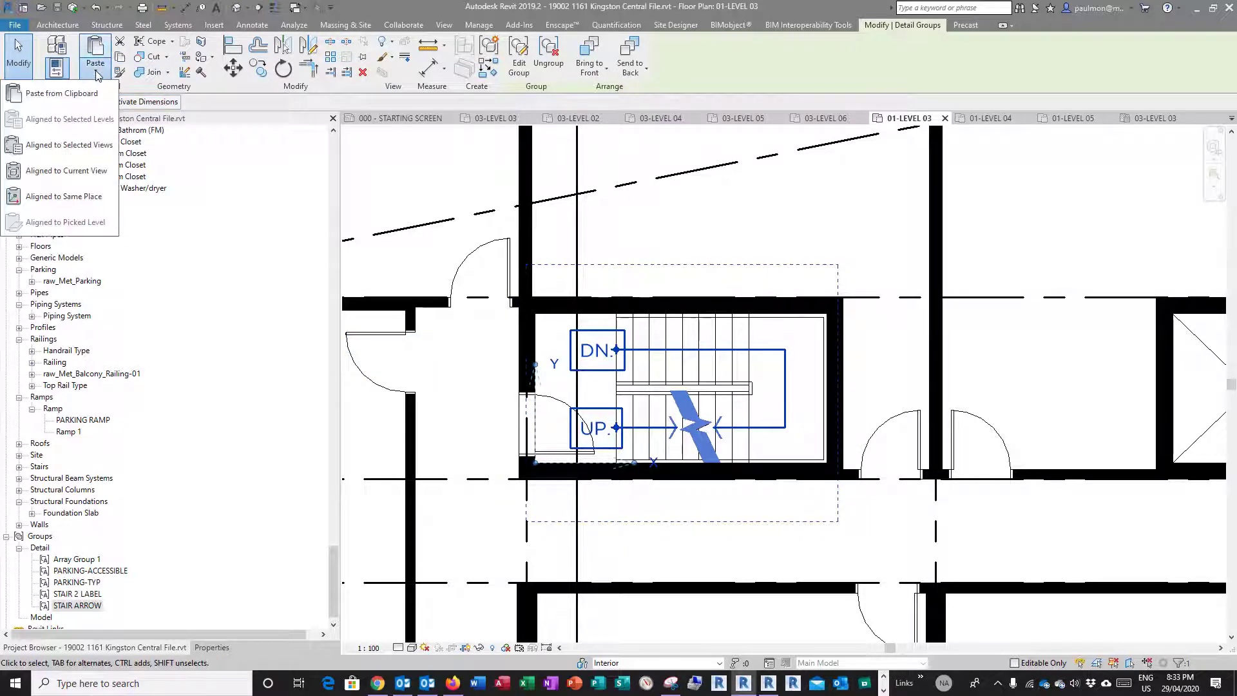
click(89, 147)
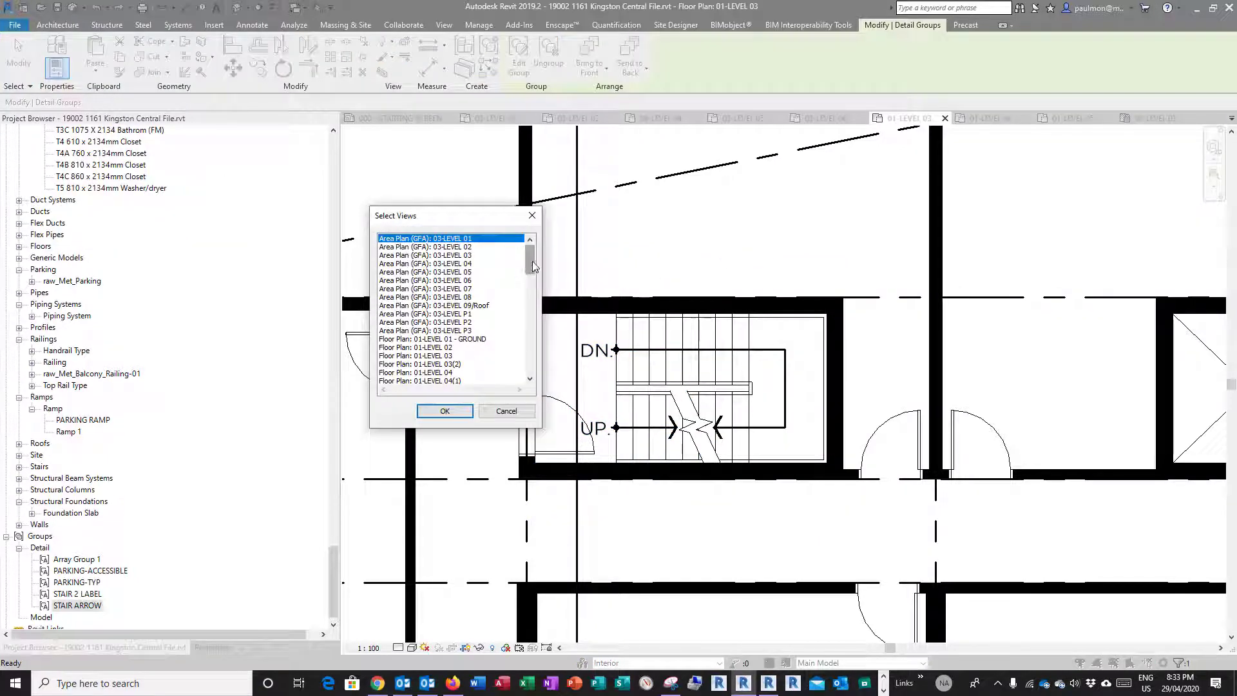
scroll(532, 261, down, 2)
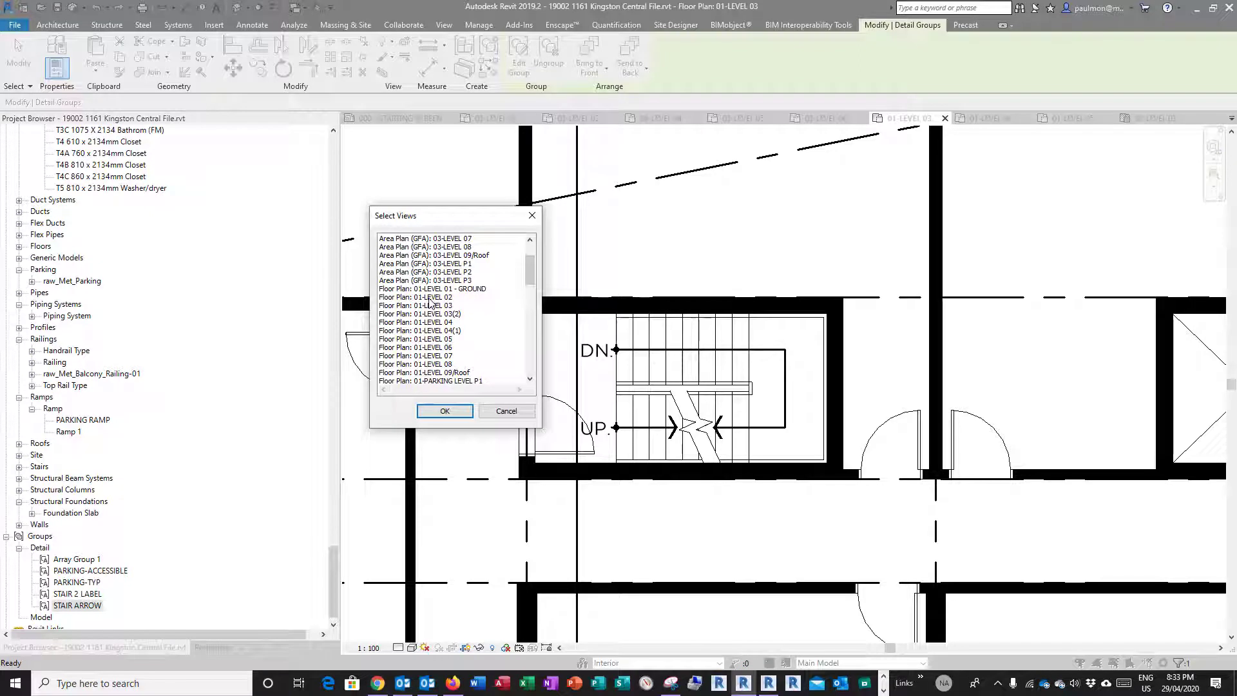
click(430, 298)
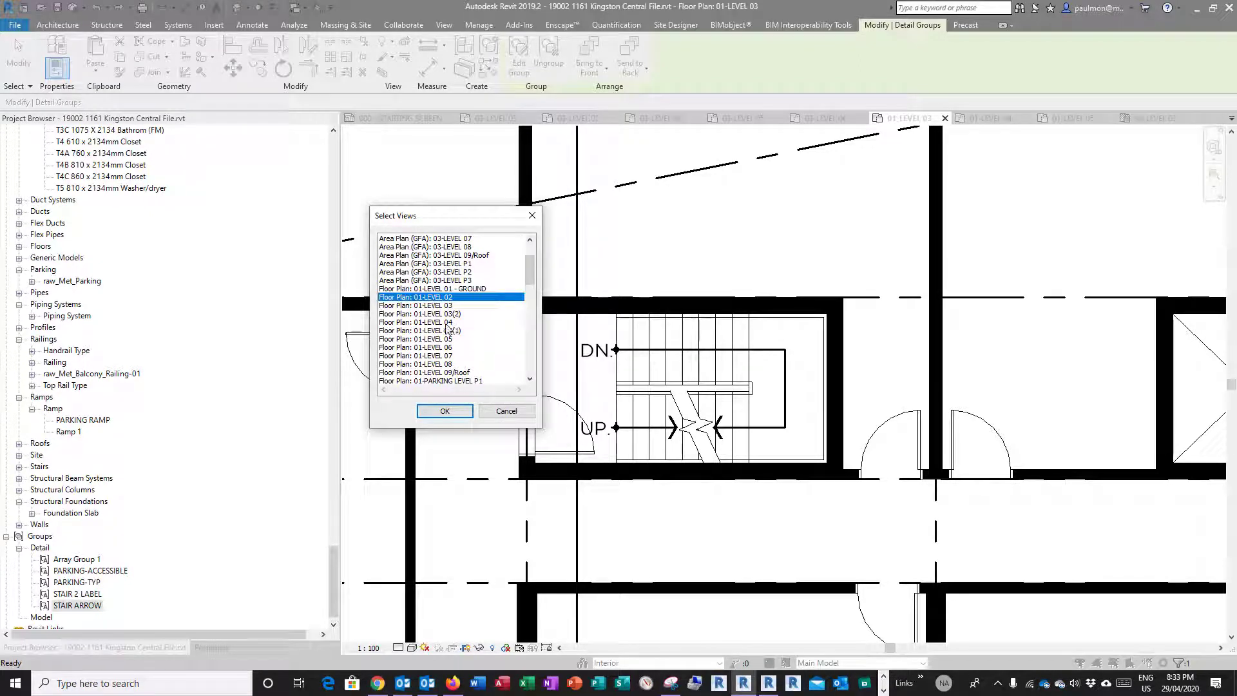
ctrl+click(446, 323)
ctrl+click(448, 340)
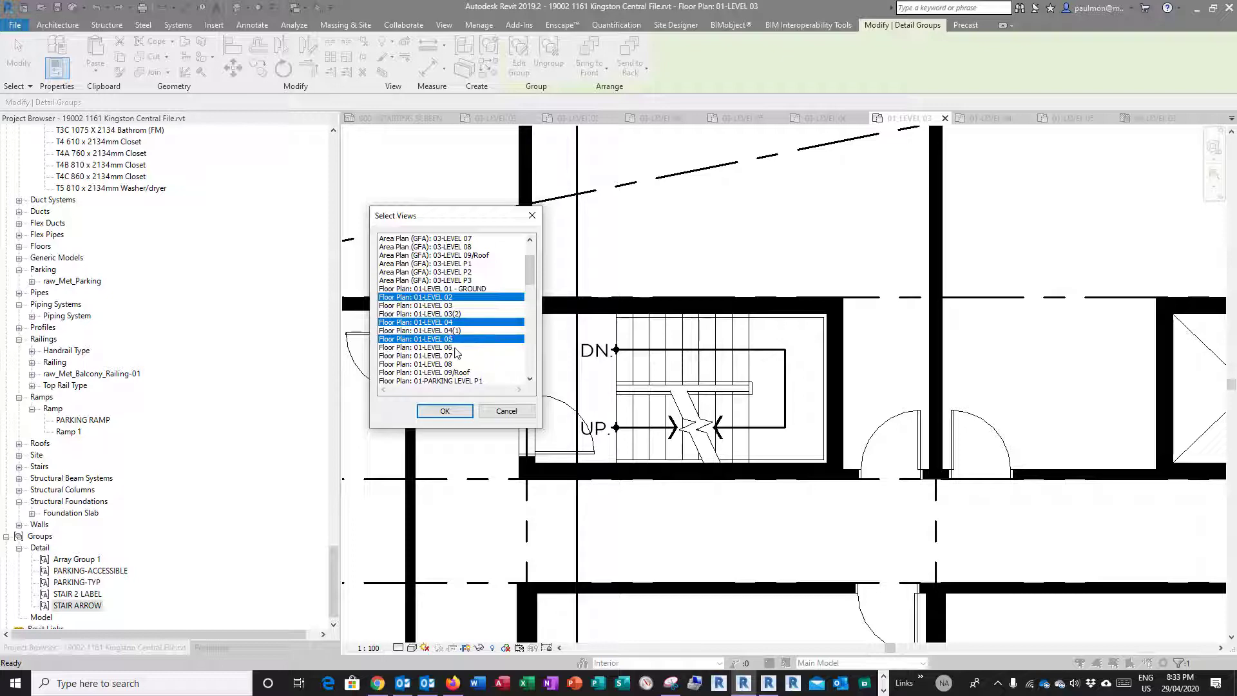
ctrl+click(449, 348)
ctrl+click(449, 357)
ctrl+click(450, 364)
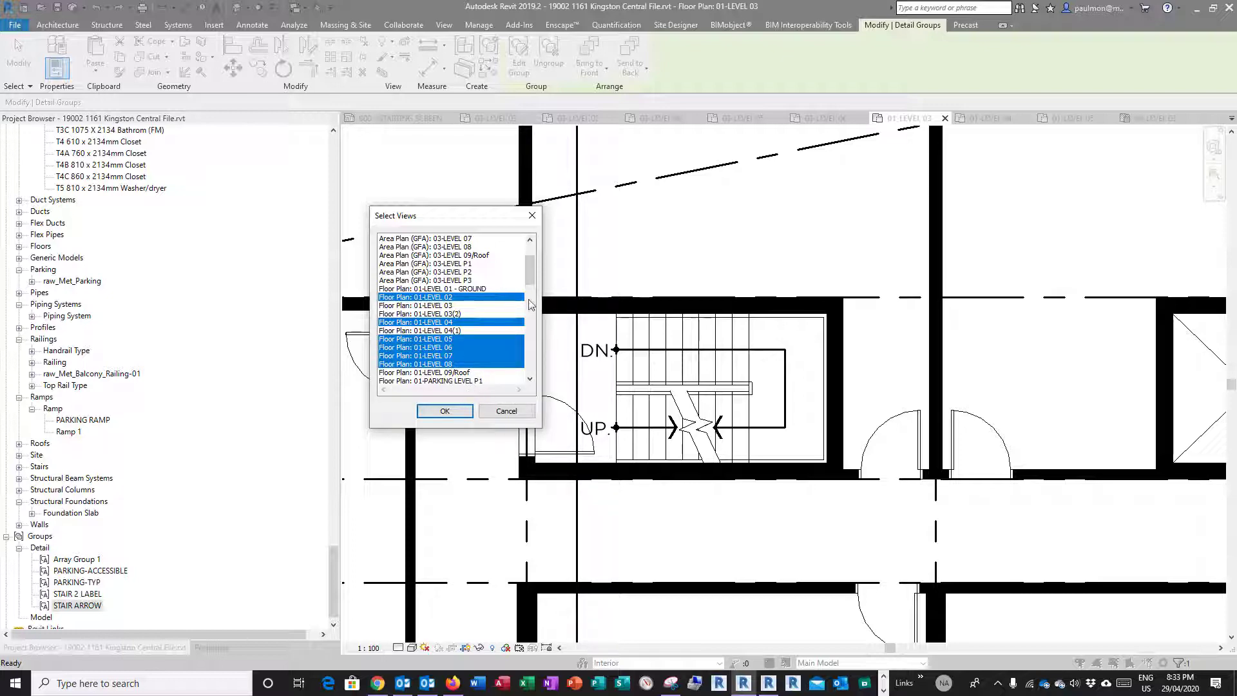
click(441, 411)
Confirm the paste and check the STAIR ARROW group on the 01-LEVEL 05 stair.
click(445, 411)
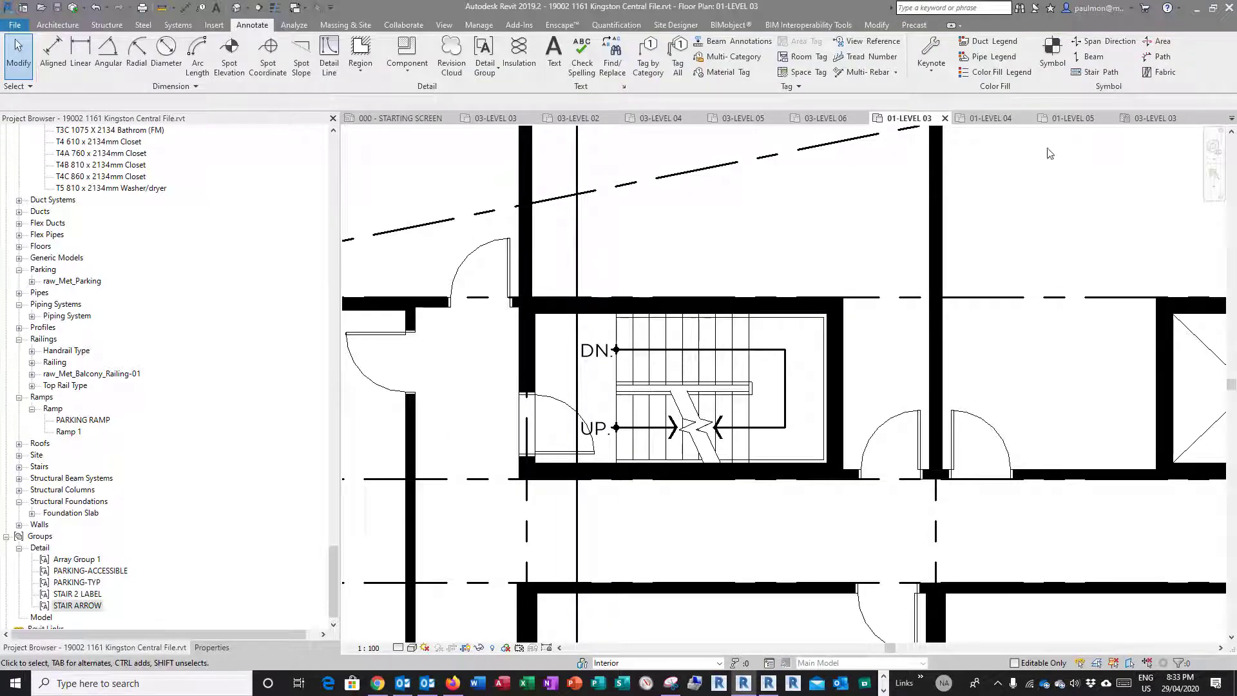
click(1073, 118)
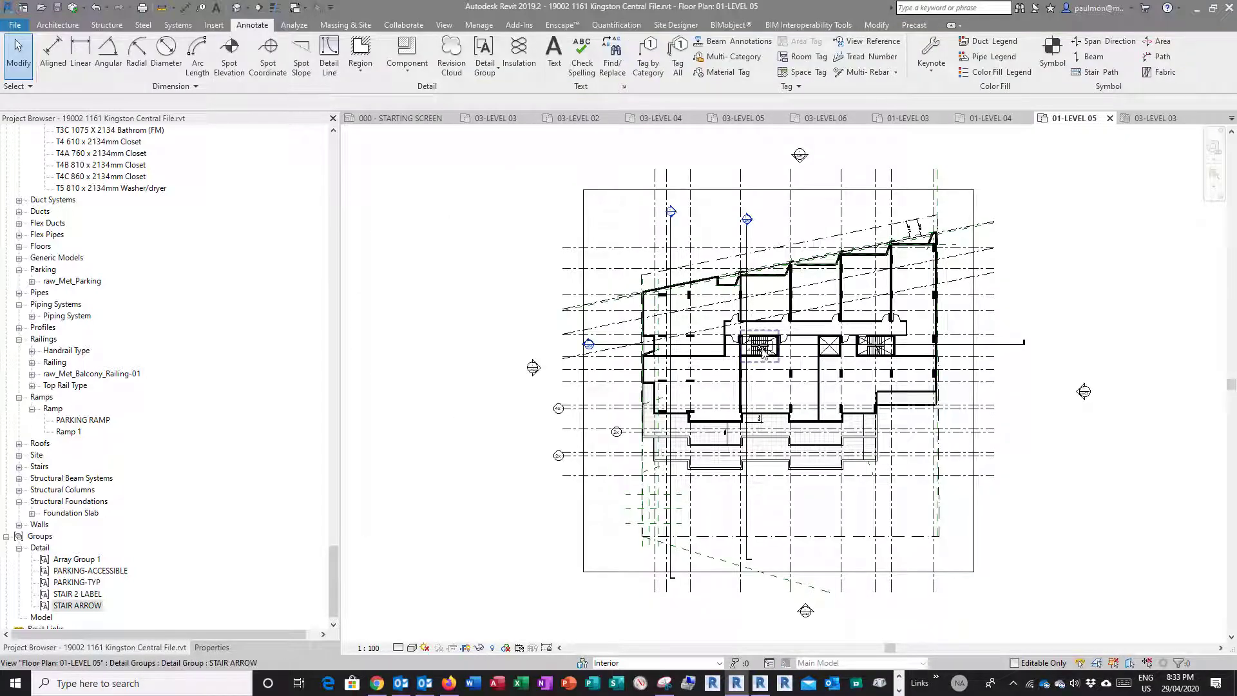
scroll(762, 351, up, 8)
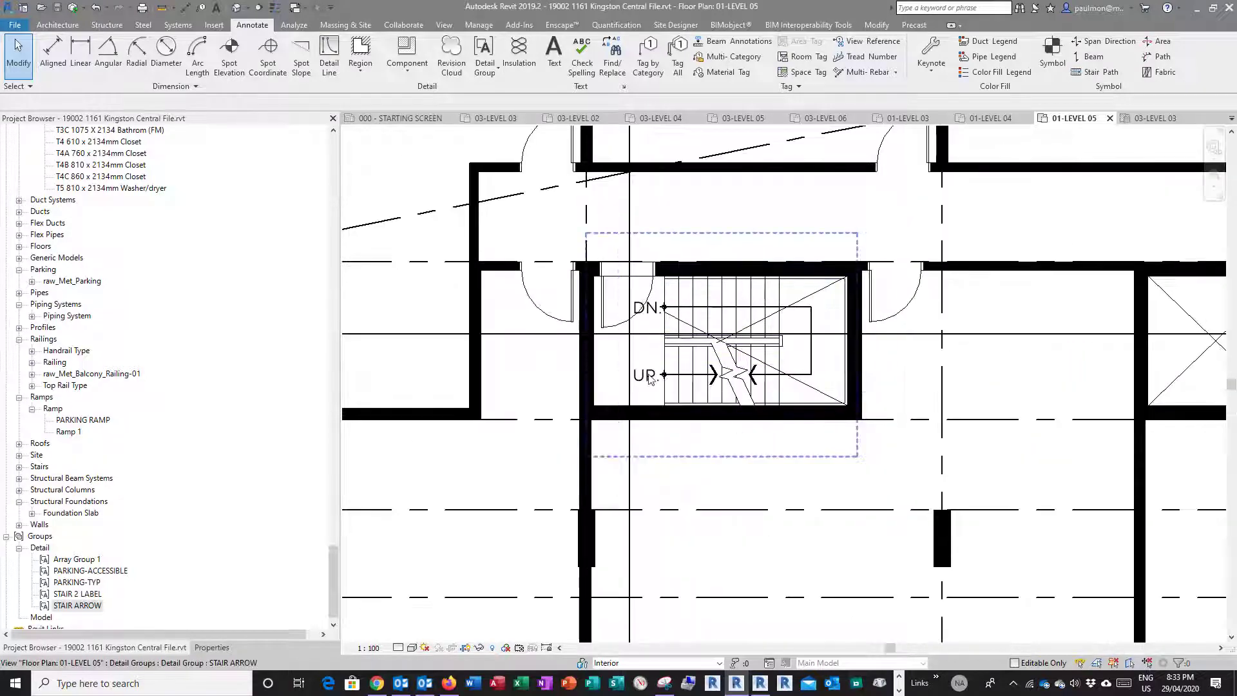
click(650, 378)
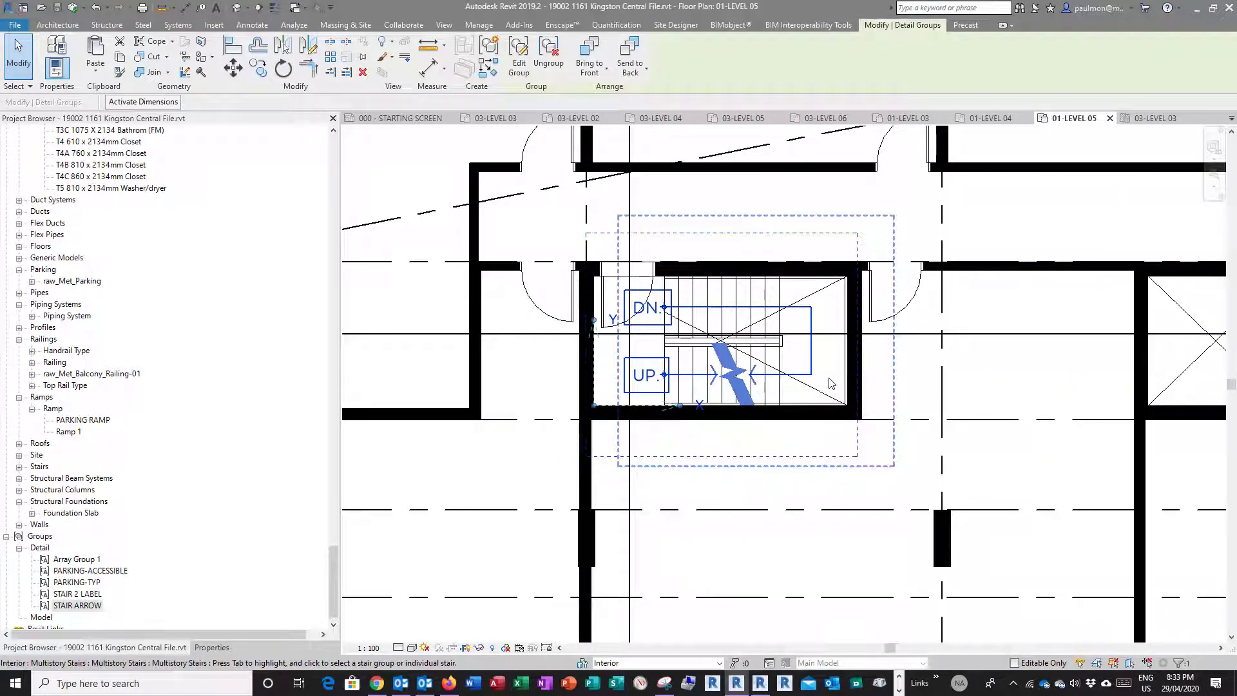